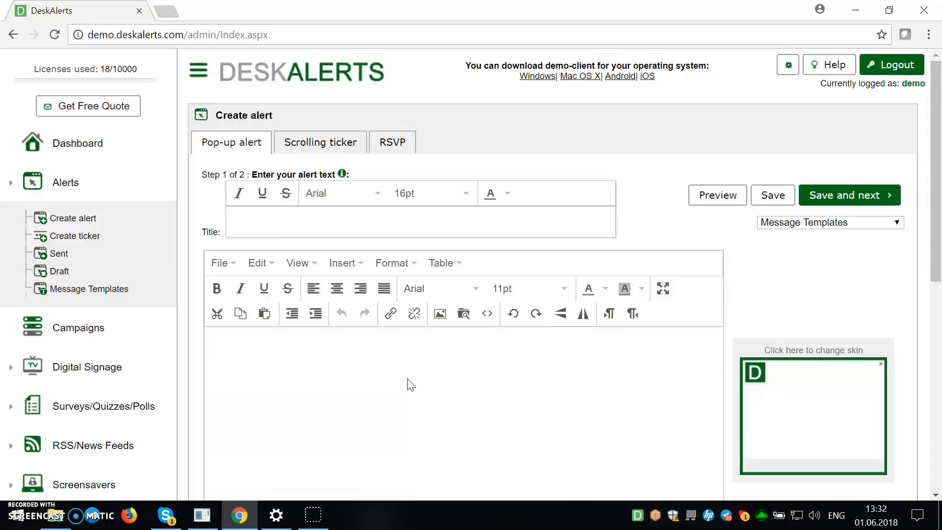
Enter 'Test alert' as the new pop-up alert's title.
left_click(370, 222)
type("Test alert")
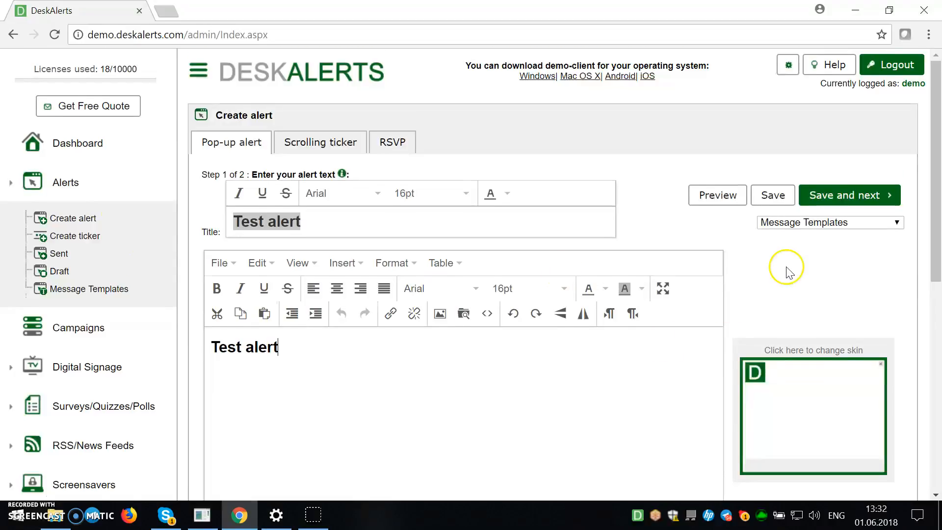
scroll(787, 271, "down", 1)
scroll(787, 271, "up", 1)
Load the Arrival Announcement, Corporate news and Email outage message templates in turn.
left_click(802, 223)
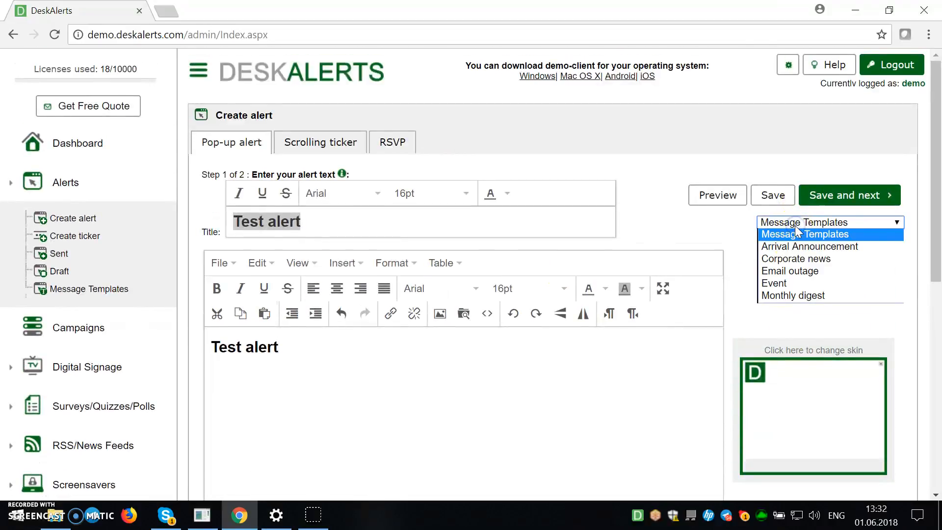
left_click(808, 247)
left_click(803, 223)
left_click(795, 259)
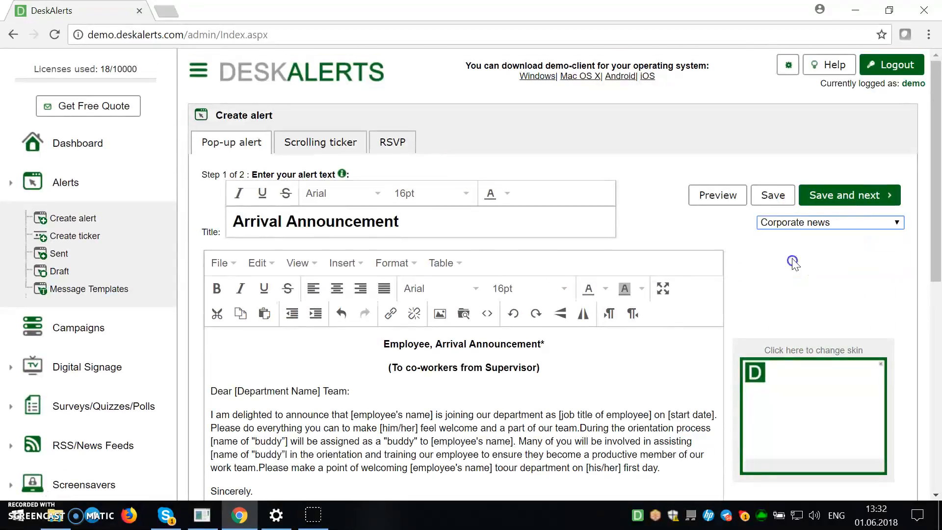
left_click(802, 223)
left_click(794, 271)
scroll(793, 264, "down", 1)
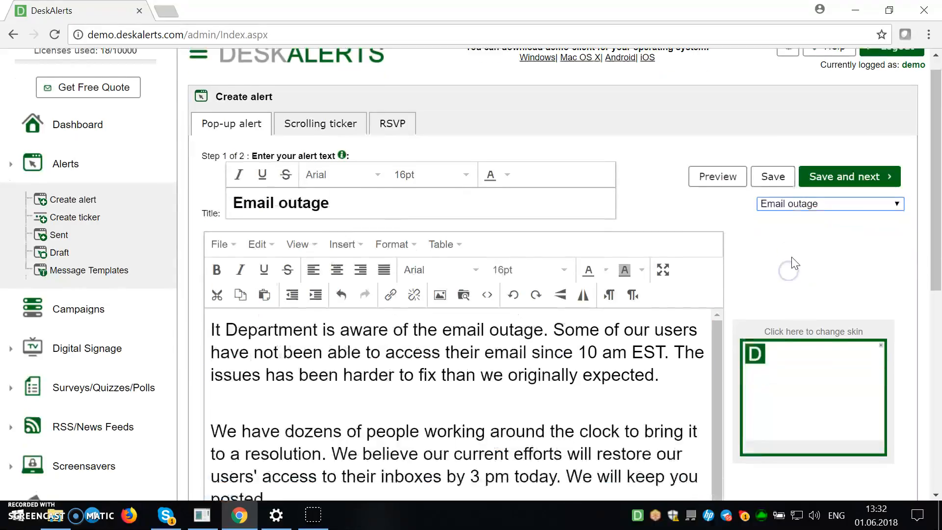
scroll(794, 263, "down", 1)
scroll(794, 264, "up", 2)
Reset the template selection to clear the alert's title and body.
left_click(787, 221)
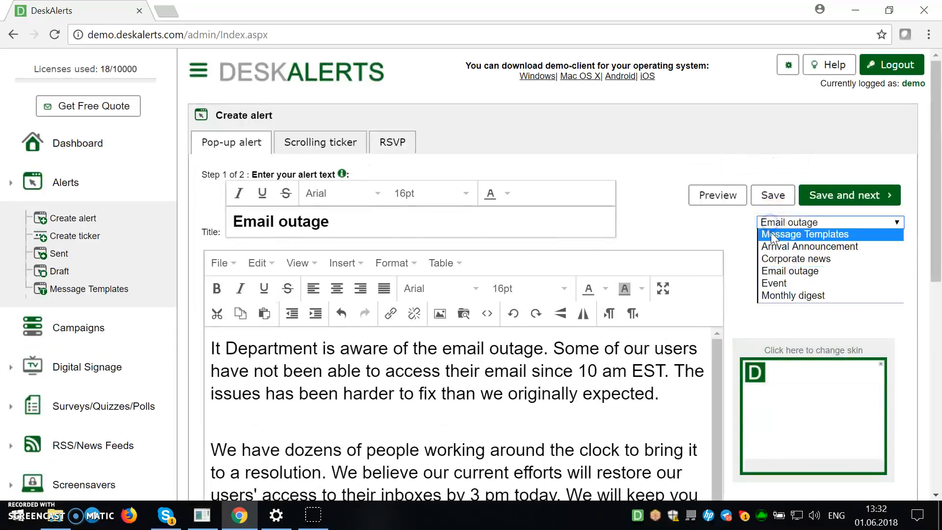
left_click(773, 237)
left_click(340, 221)
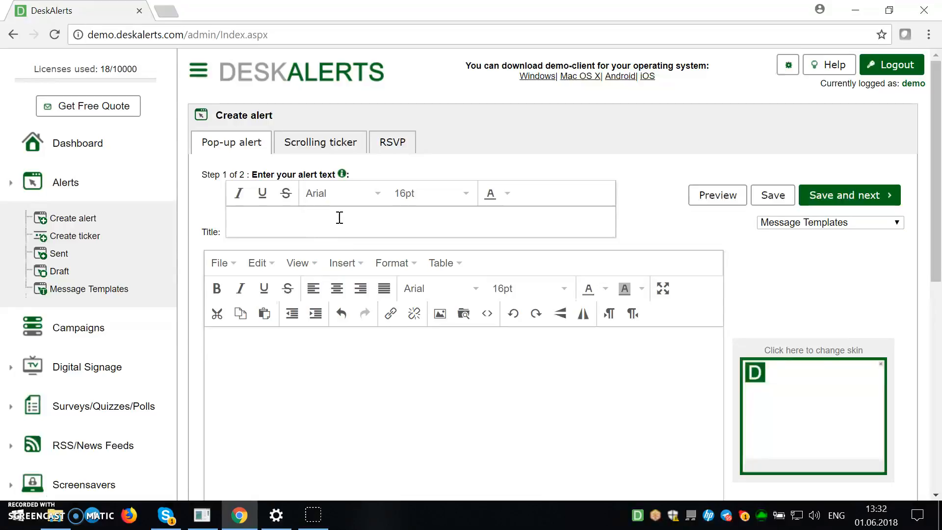
type("Test alert")
Paste 'Test alert' into the alert body and remove its bold formatting.
left_click(355, 352)
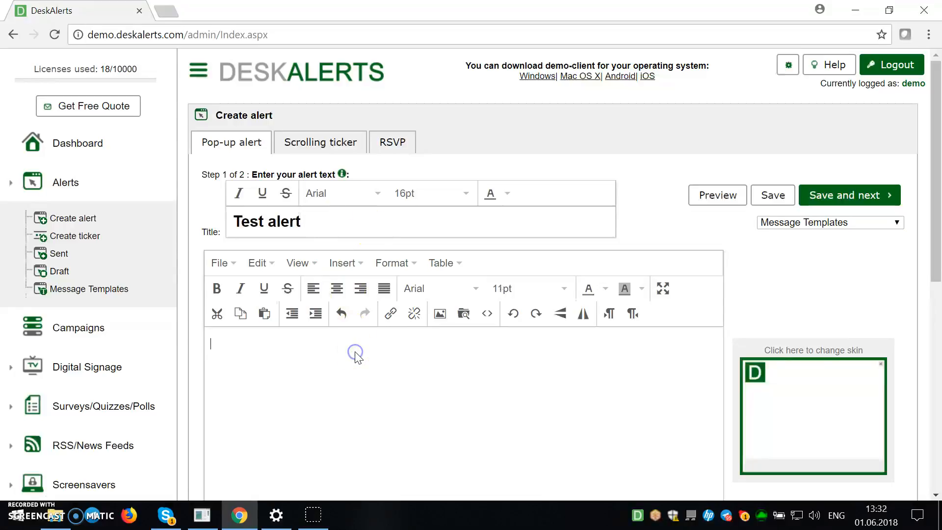
type("Test alert")
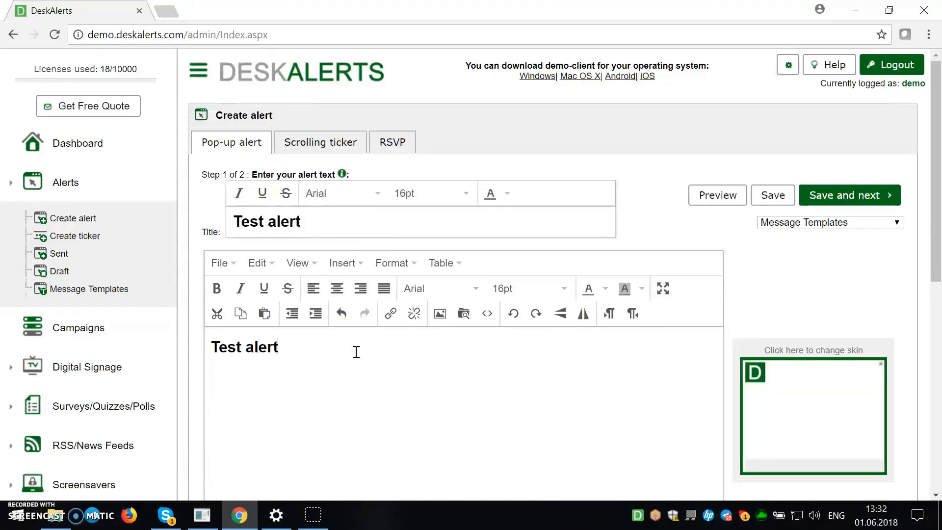
left_click_drag(280, 348, 215, 348)
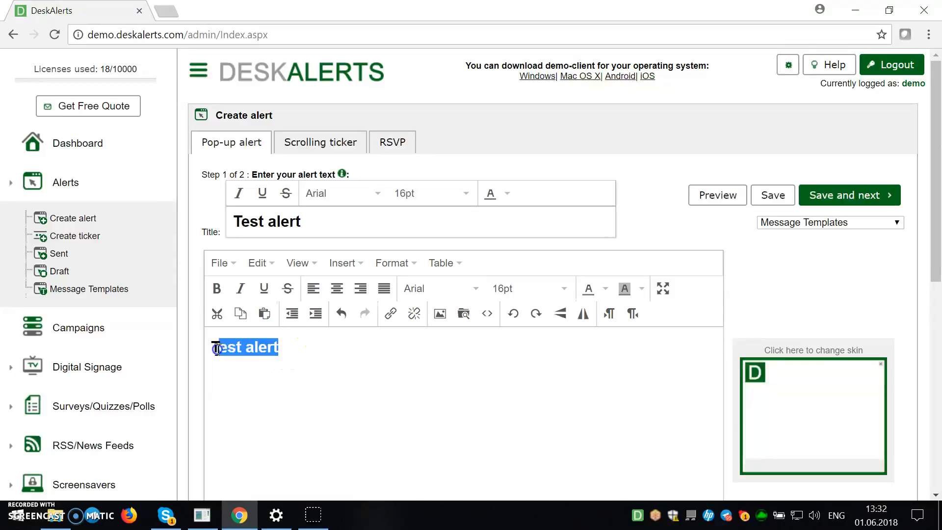
left_click_drag(301, 347, 207, 353)
key("ctrl+b")
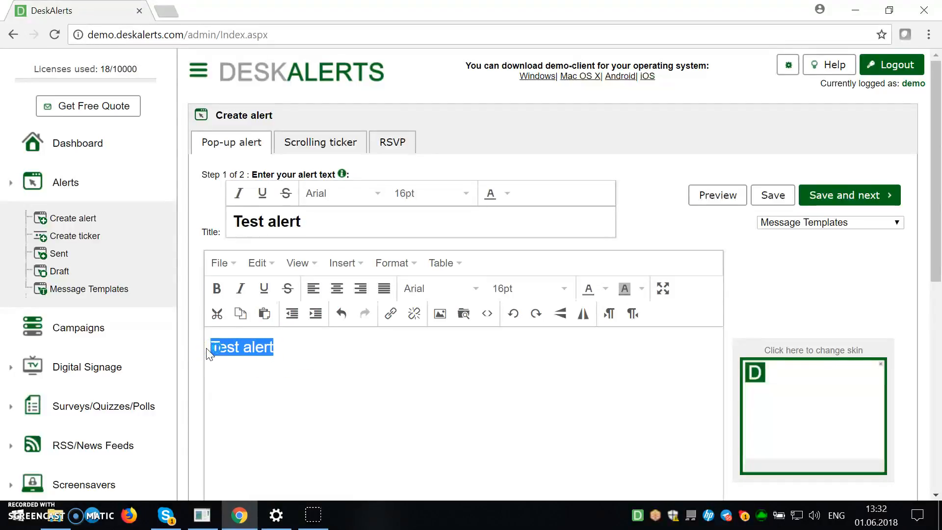
Try italic, underline and strikethrough on the body text, leaving them all off.
key("ctrl+i")
key("ctrl+i")
key("ctrl+u")
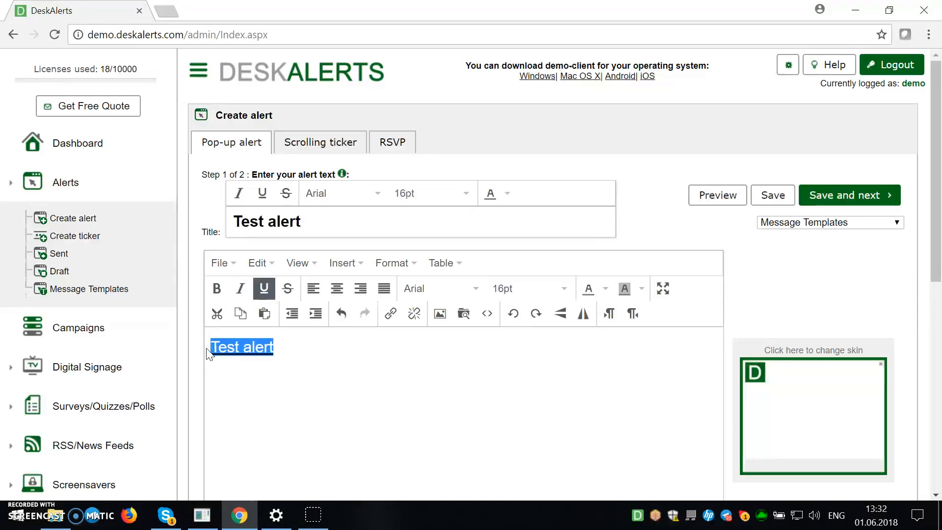
key("ctrl+u")
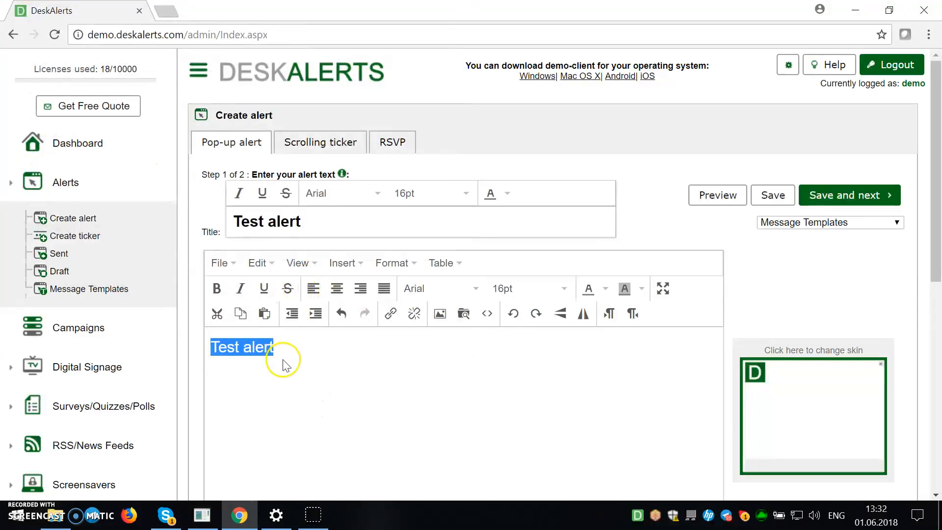
left_click(294, 349)
key("ctrl+a")
left_click(288, 288)
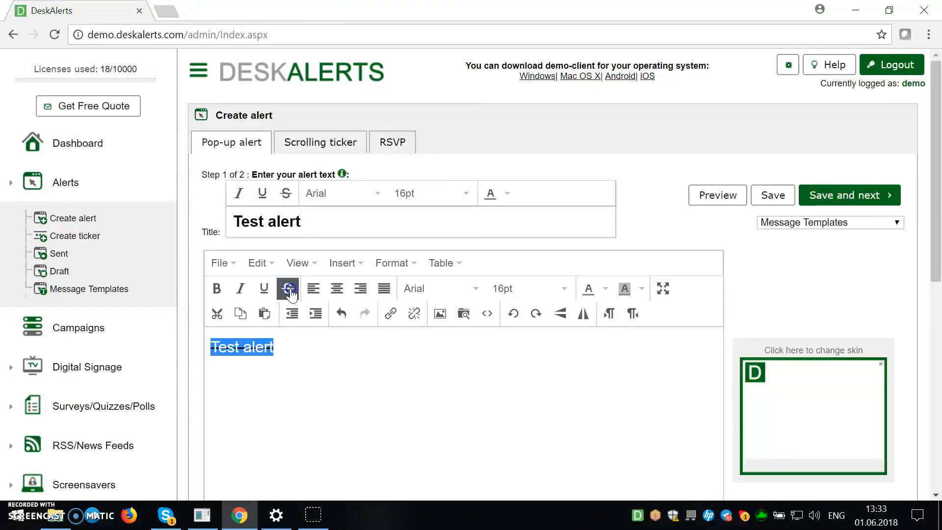
left_click(288, 288)
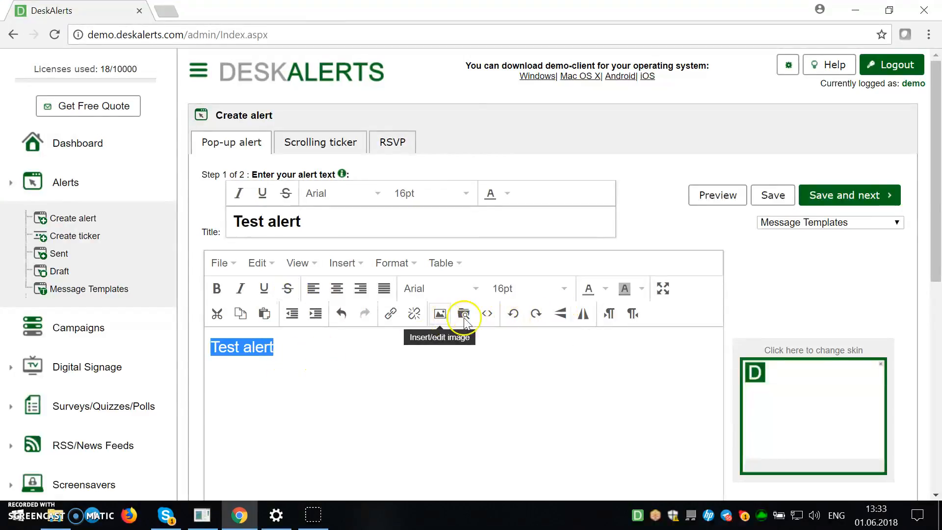
left_click(486, 315)
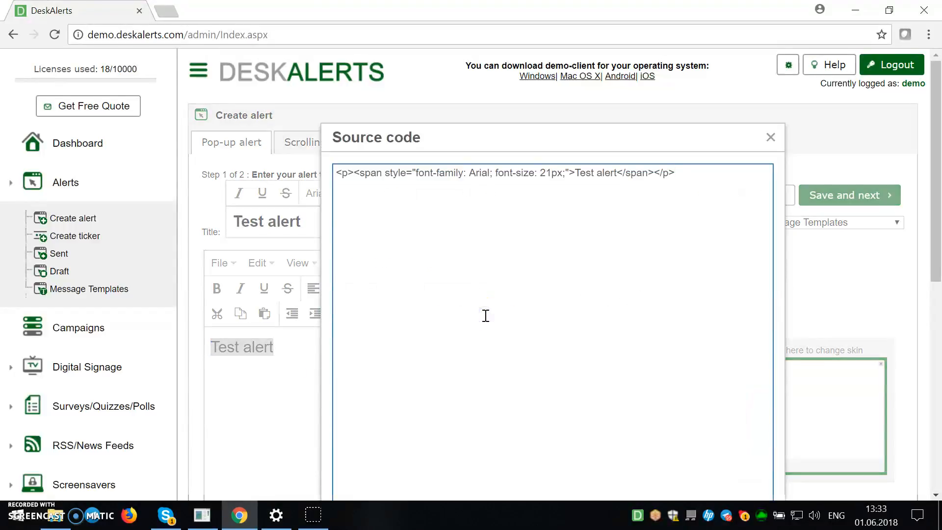
left_click(770, 137)
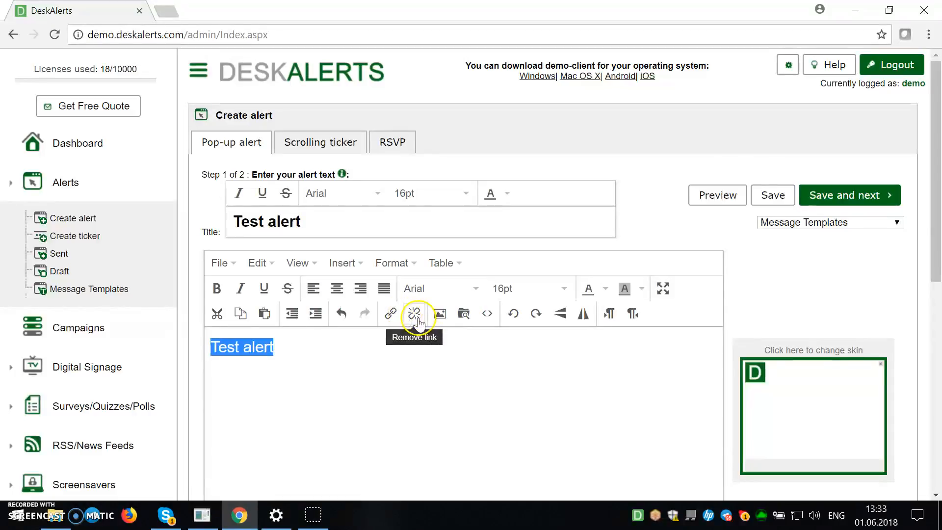
Make the body text 14pt Arial Black.
left_click(527, 288)
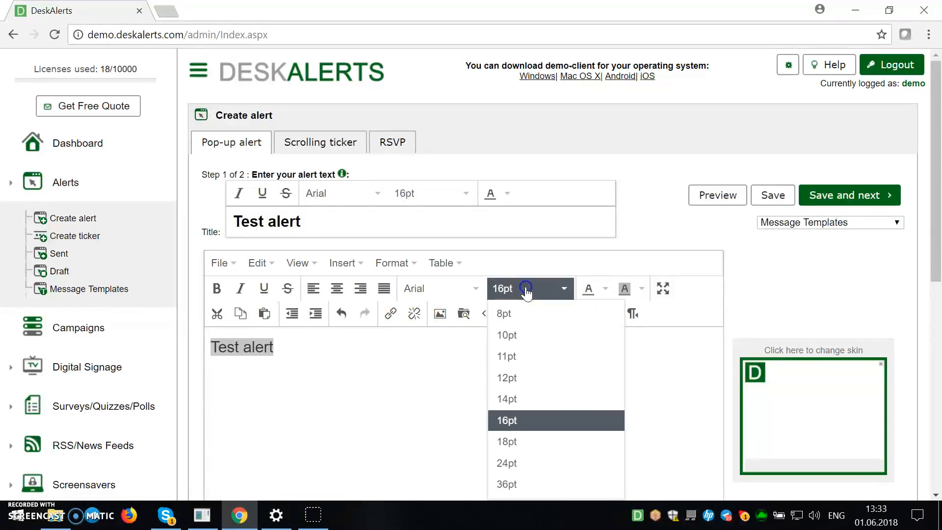
left_click(515, 398)
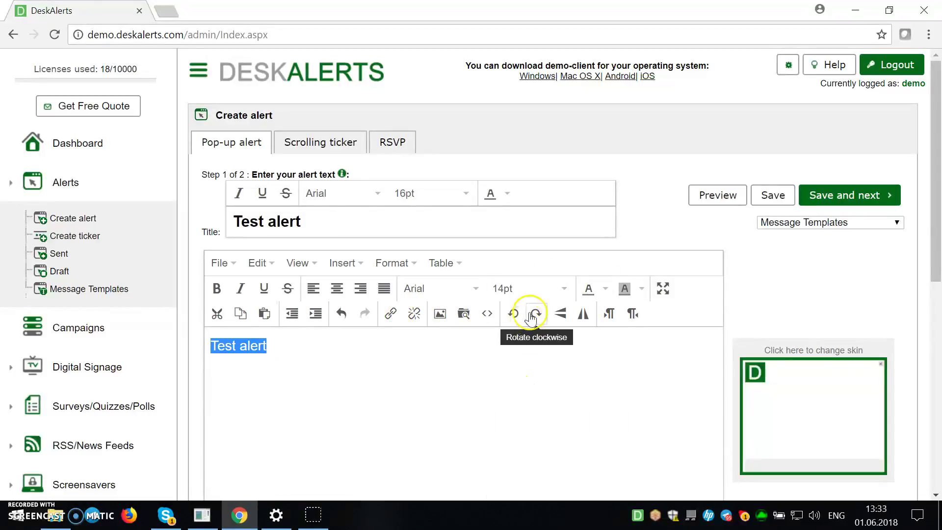
left_click(440, 288)
left_click(439, 358)
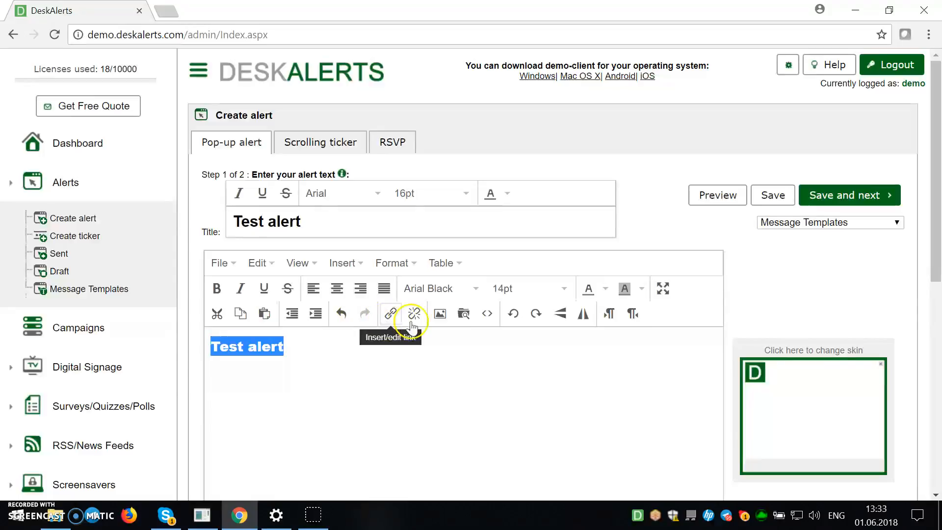
Try right-to-left text direction, return to left-to-right, and change options in the editor toolbar.
left_click(610, 315)
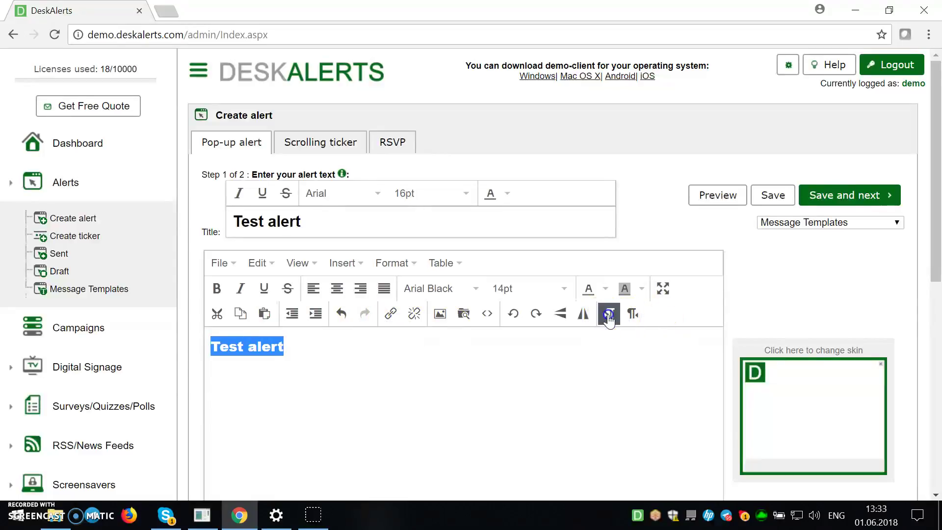
left_click(633, 314)
left_click(634, 315)
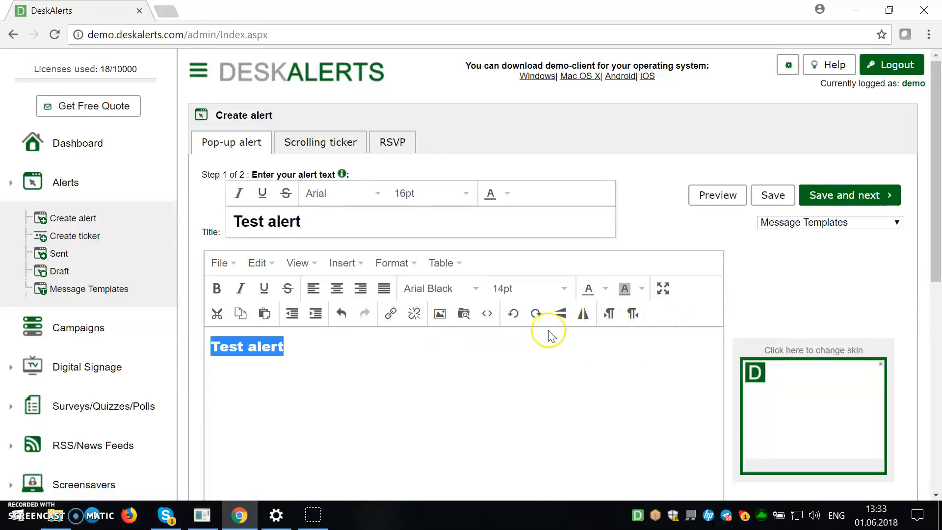
left_click(583, 314)
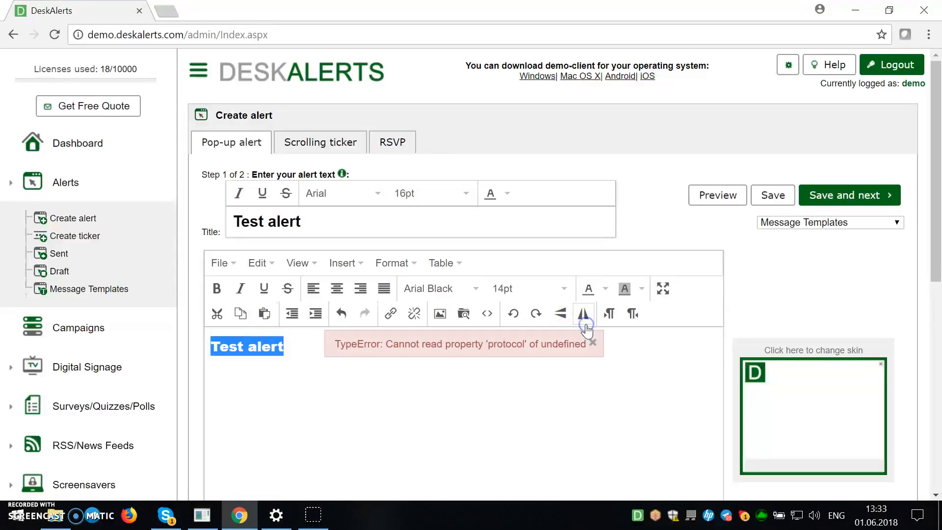
left_click(592, 344)
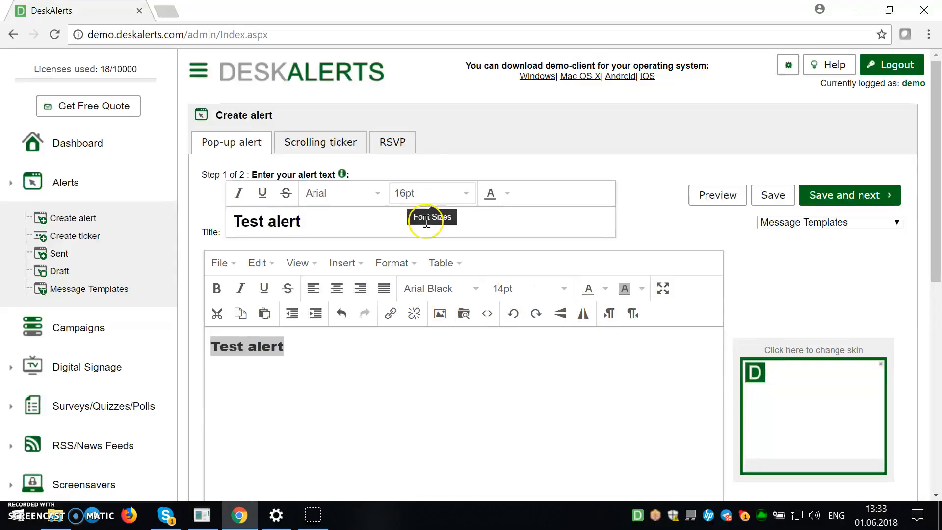
scroll(626, 184, "down", 4)
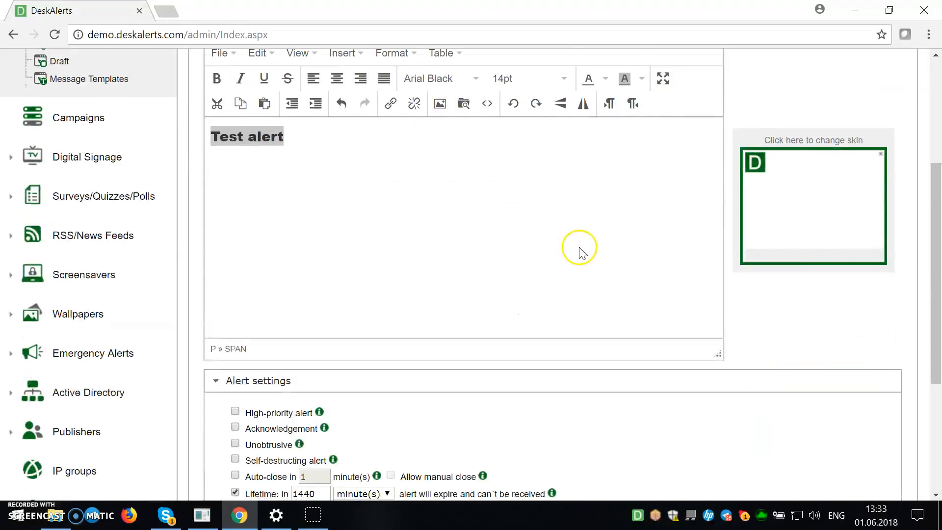
scroll(581, 243, "up", 4)
scroll(310, 264, "down", 3)
scroll(310, 264, "down", 5)
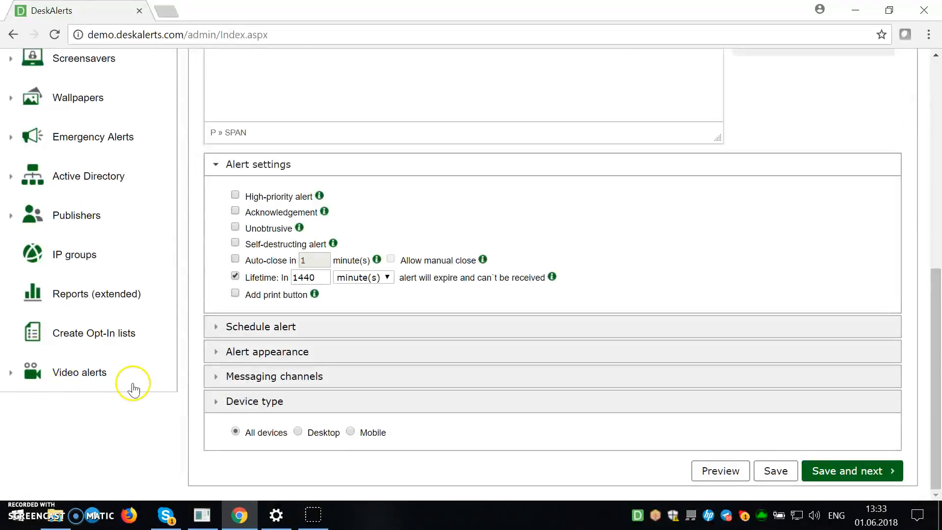
scroll(309, 331, "up", 4)
scroll(472, 309, "up", 4)
scroll(473, 308, "down", 2)
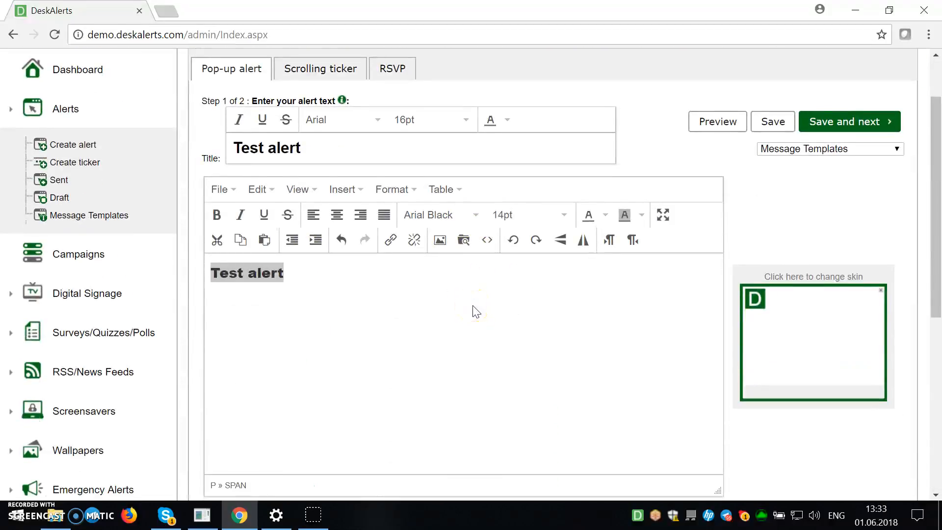
left_click(829, 316)
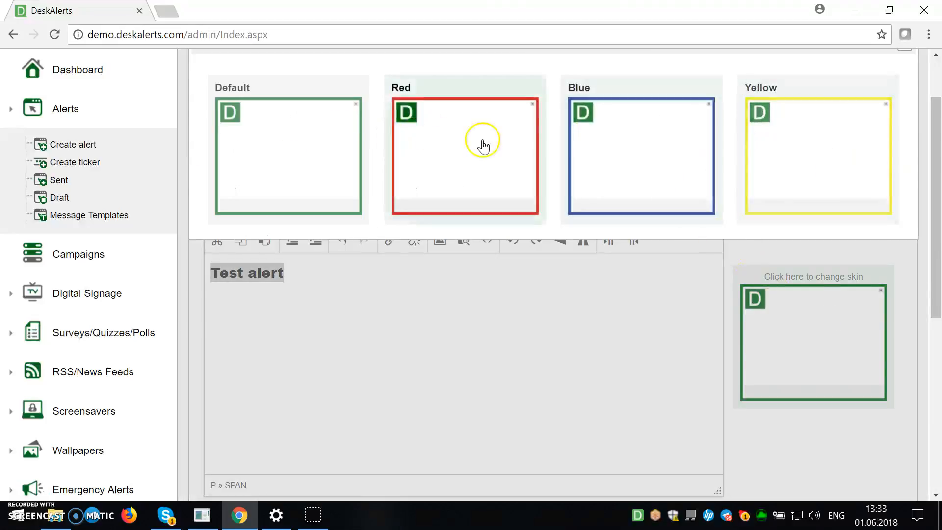
left_click(483, 143)
left_click(800, 336)
left_click(648, 172)
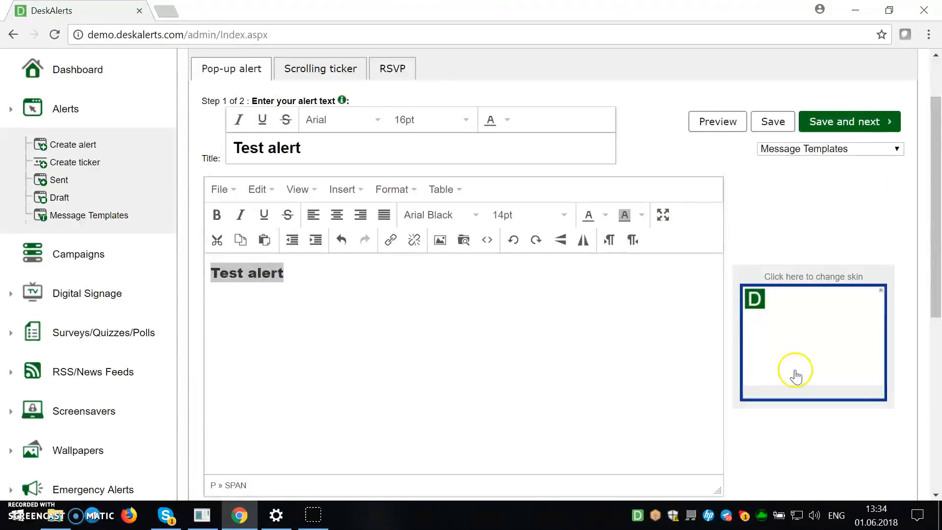
left_click(794, 371)
left_click(743, 168)
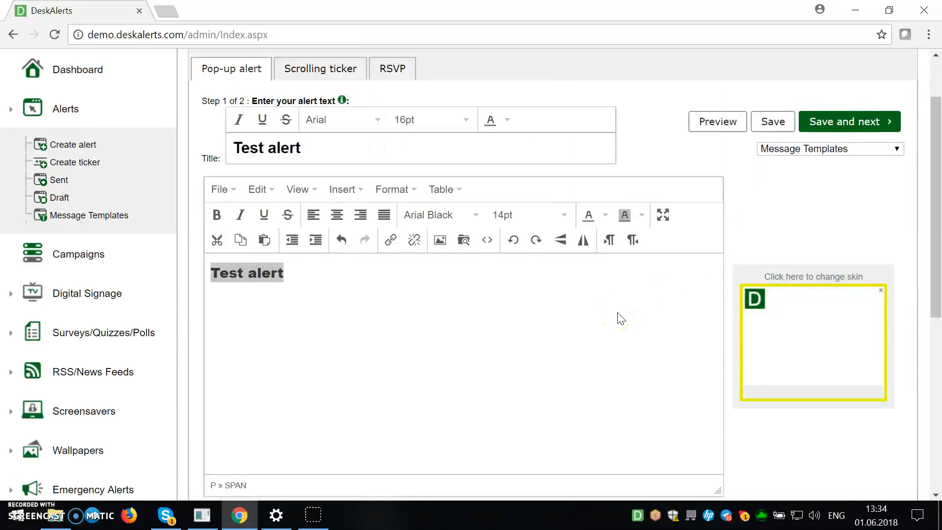
left_click(770, 324)
left_click(315, 96)
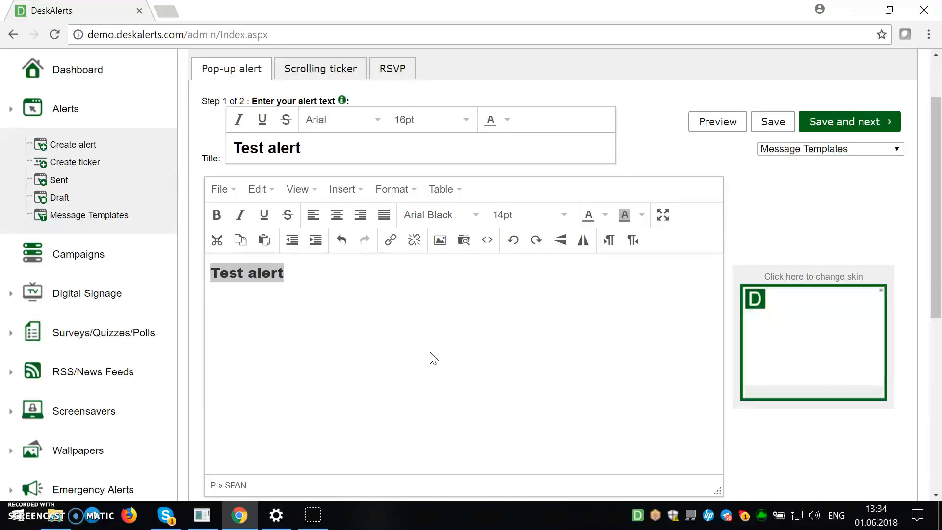
left_click(796, 309)
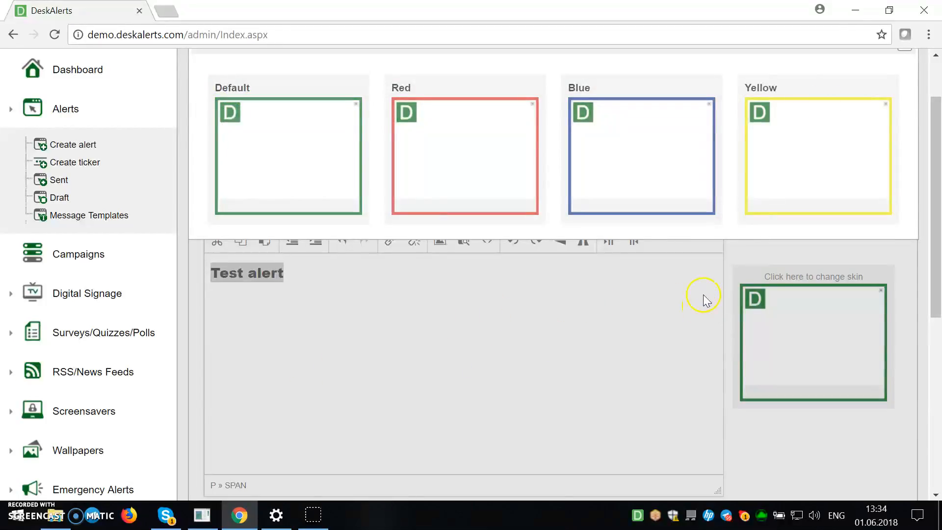
scroll(825, 273, "up", 1)
scroll(825, 269, "up", 3)
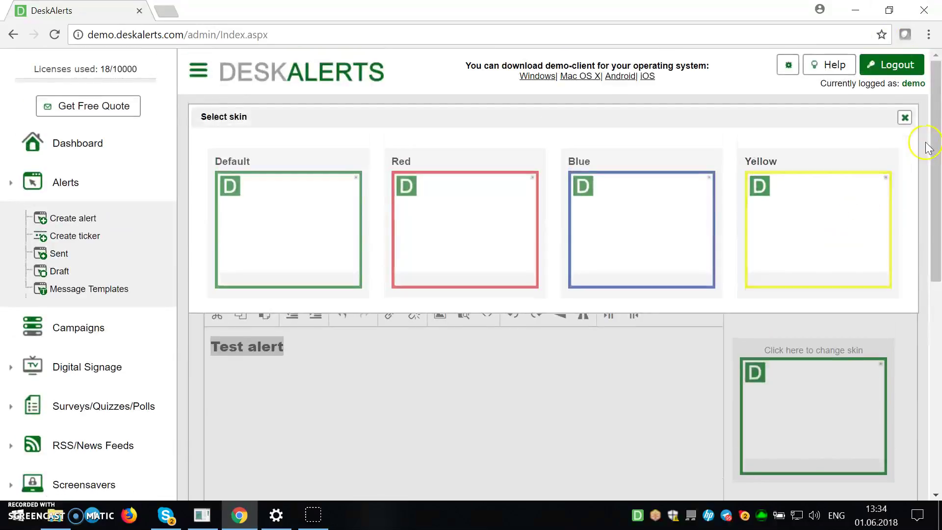
left_click(904, 115)
left_click(795, 387)
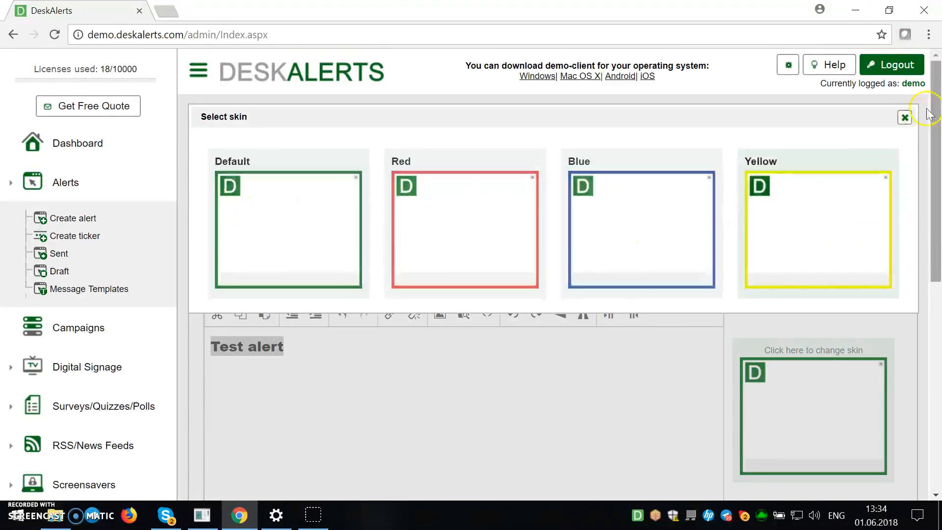
left_click(904, 114)
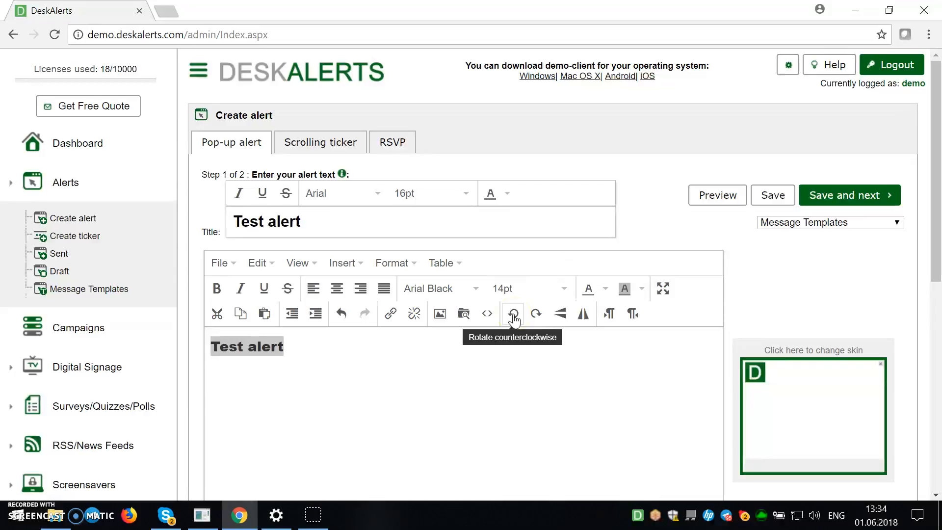
scroll(804, 269, "down", 3)
scroll(796, 259, "down", 3)
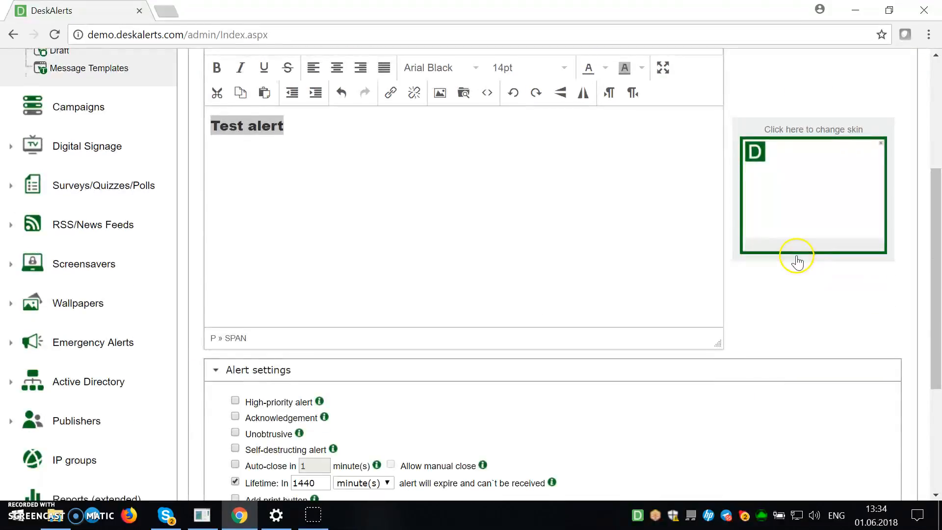
scroll(796, 258, "up", 3)
scroll(544, 277, "down", 5)
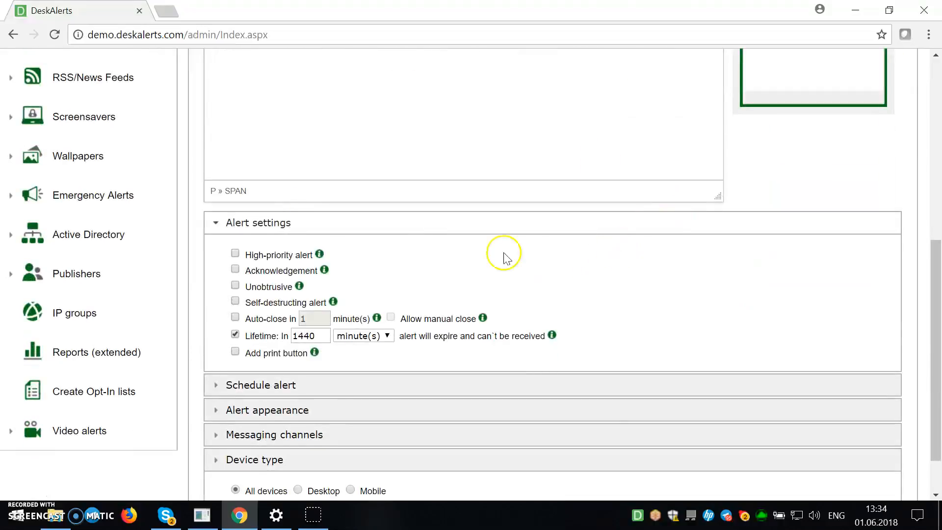
scroll(391, 228, "up", 3)
scroll(392, 228, "down", 3)
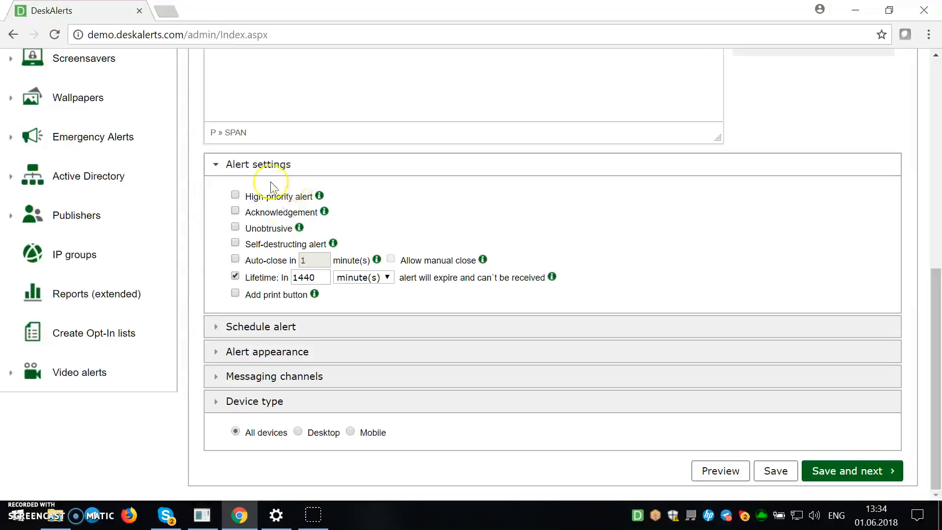
left_click(235, 196)
left_click(250, 233)
Check the desktop client's alert history from the tray and close it.
right_click(637, 516)
left_click(671, 433)
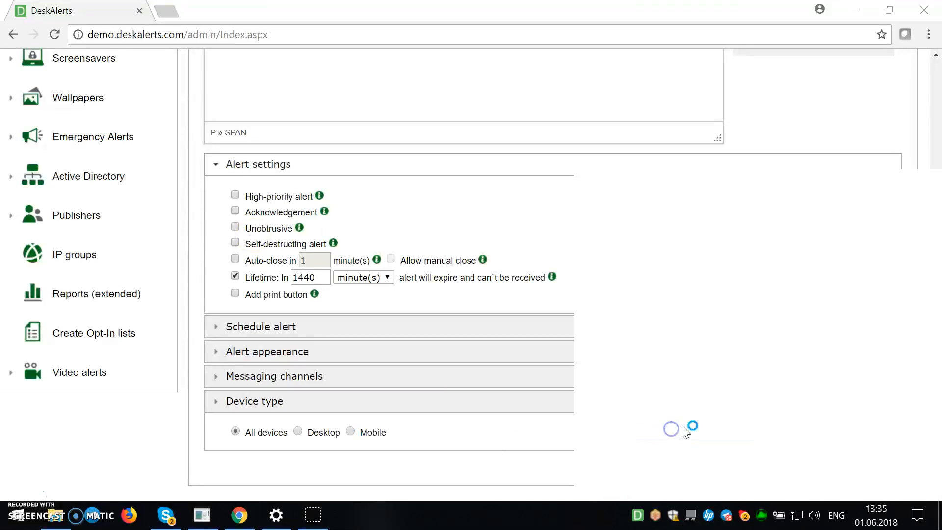
left_click(925, 186)
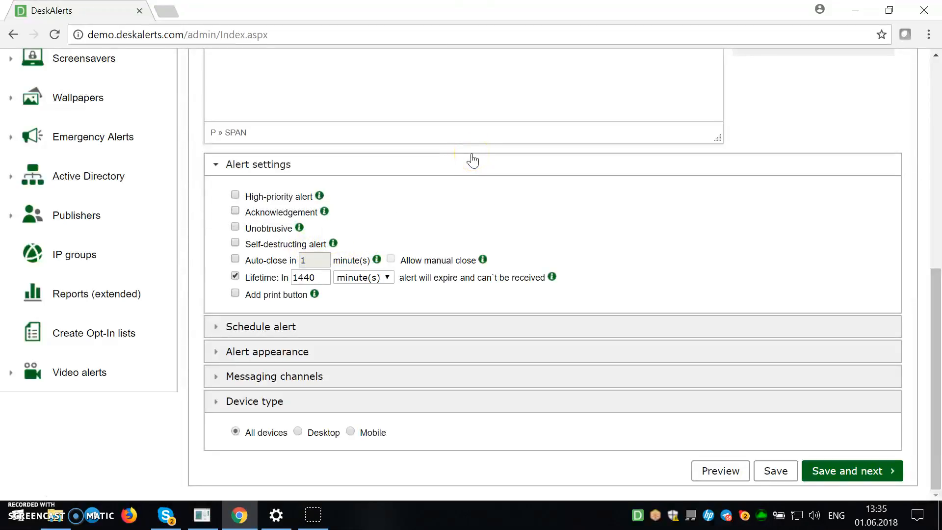
Toggle auto-close on and off, inspect the Lifetime value 1440, and expand the Schedule alert section.
left_click(235, 260)
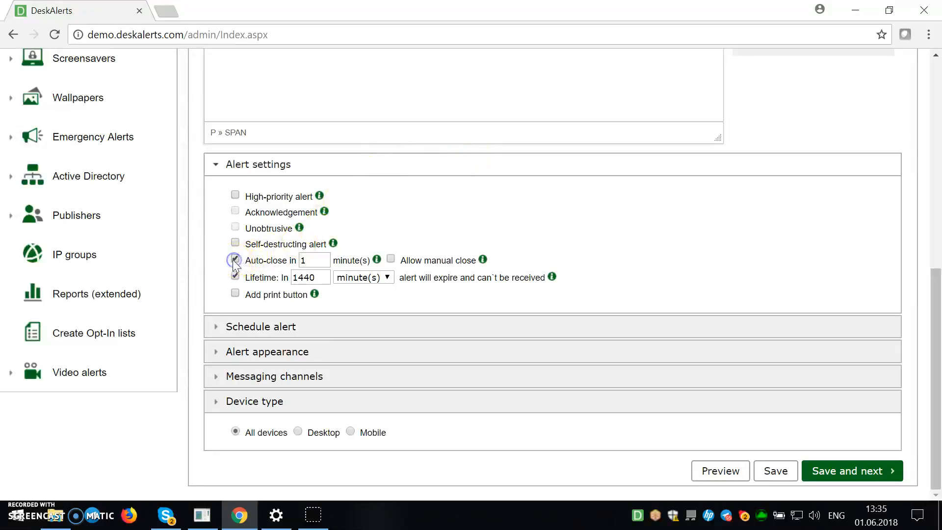
left_click(235, 260)
left_click(234, 260)
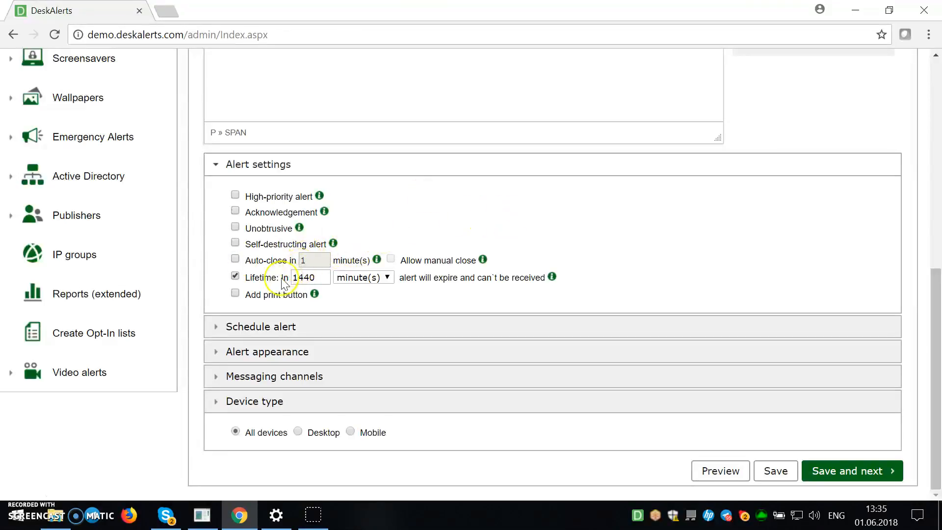
double_click(304, 277)
left_click(340, 293)
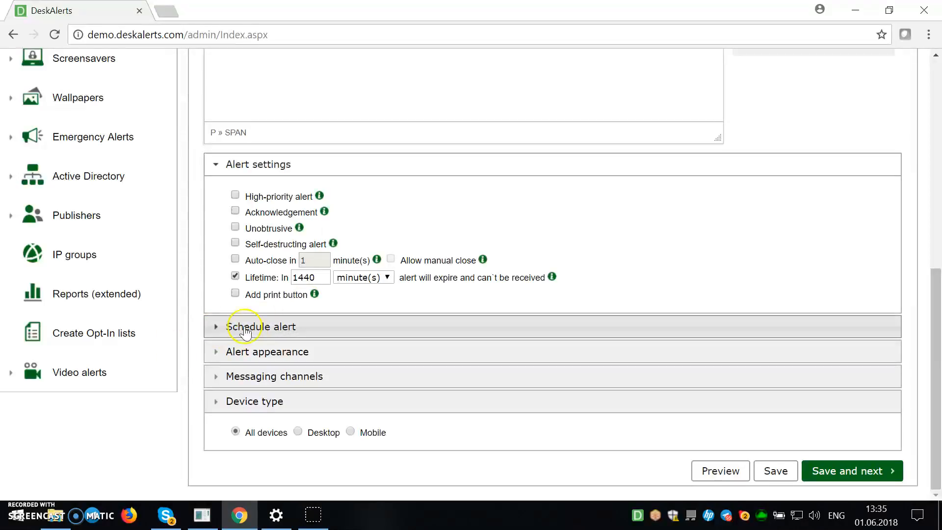
left_click(235, 295)
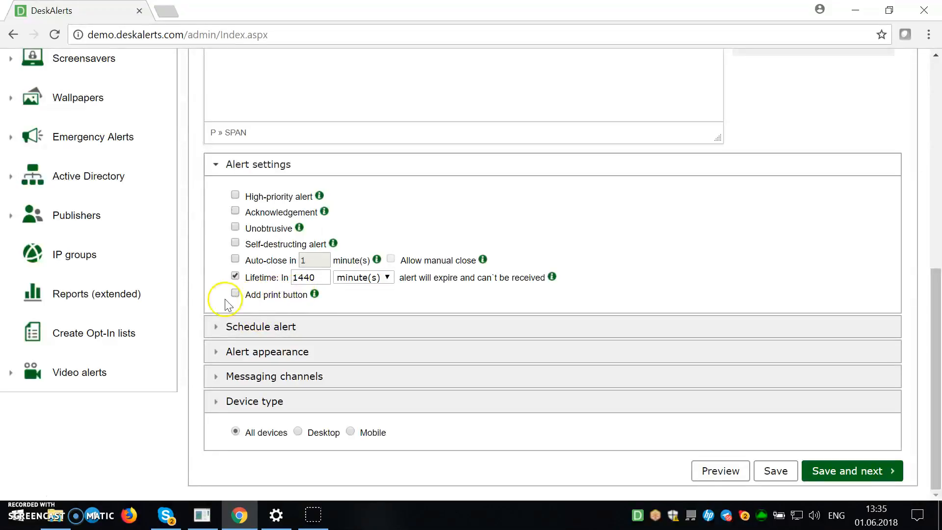
scroll(415, 295, "up", 3)
scroll(382, 269, "down", 3)
Enable scheduling and try Daily, Weekly, Monthly and Yearly patterns before returning to Once.
left_click(250, 326)
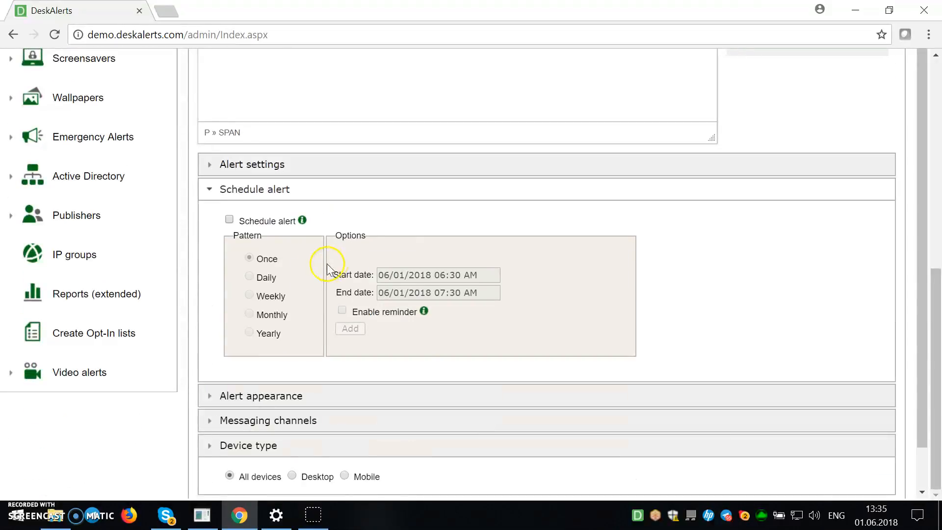
left_click(229, 220)
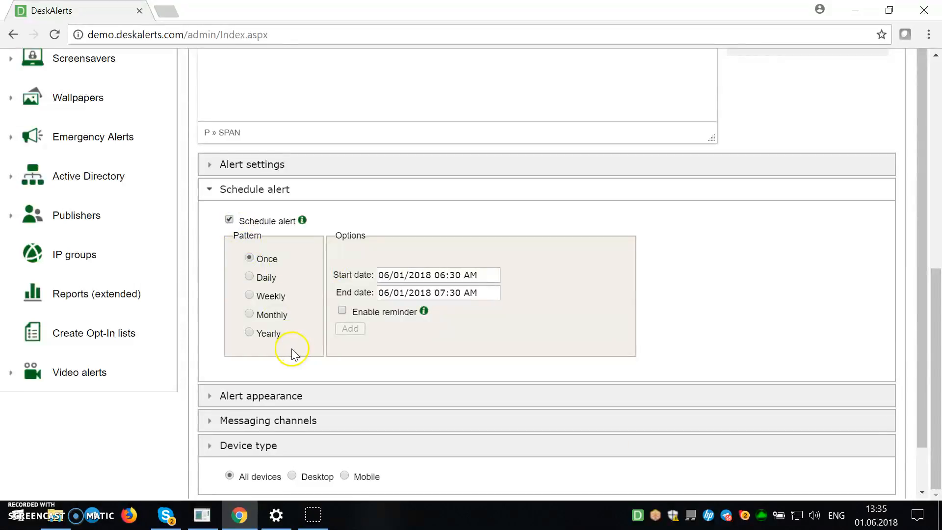
left_click(250, 277)
scroll(314, 299, "down", 1)
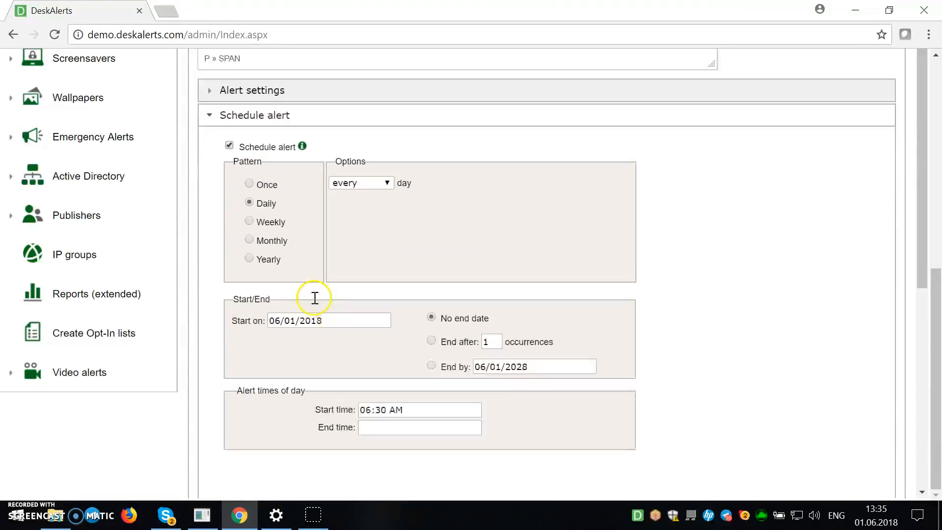
left_click(249, 222)
left_click(251, 242)
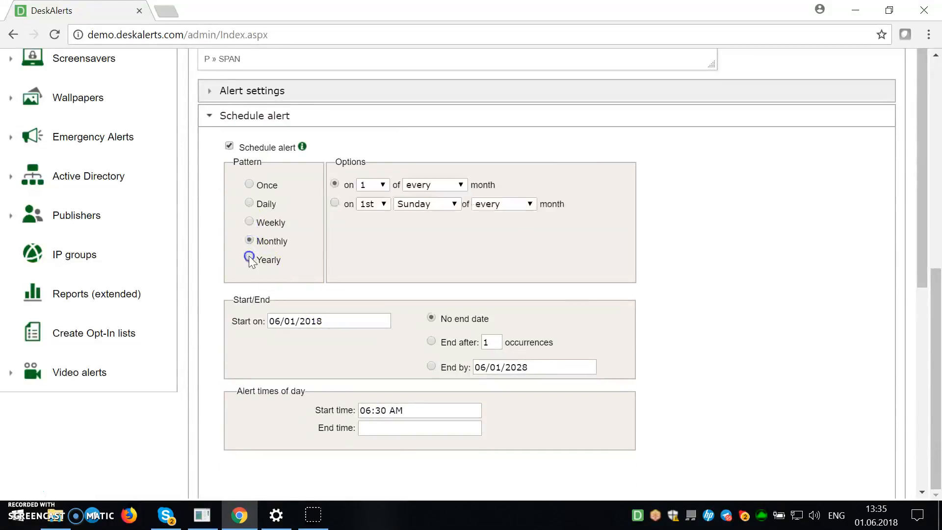
left_click(249, 260)
left_click(251, 185)
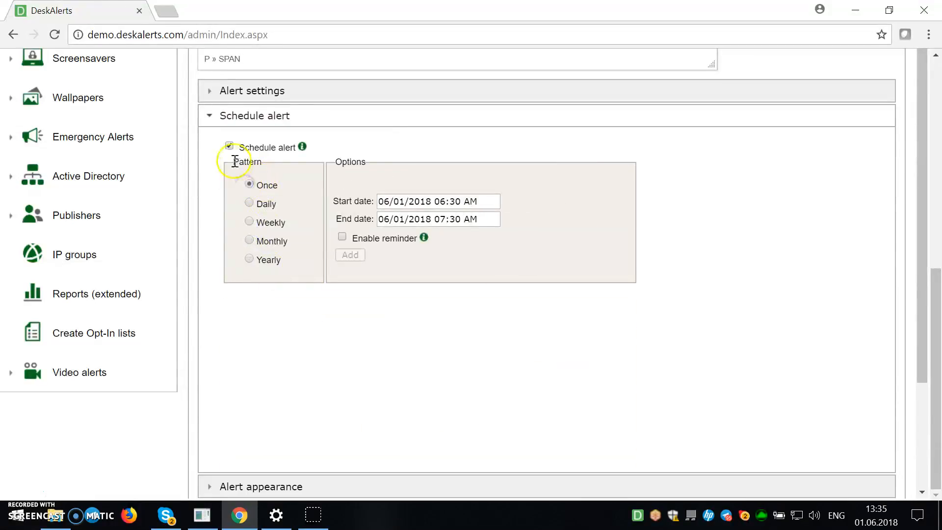
Turn scheduling off again and expand the Alert appearance section.
left_click(230, 147)
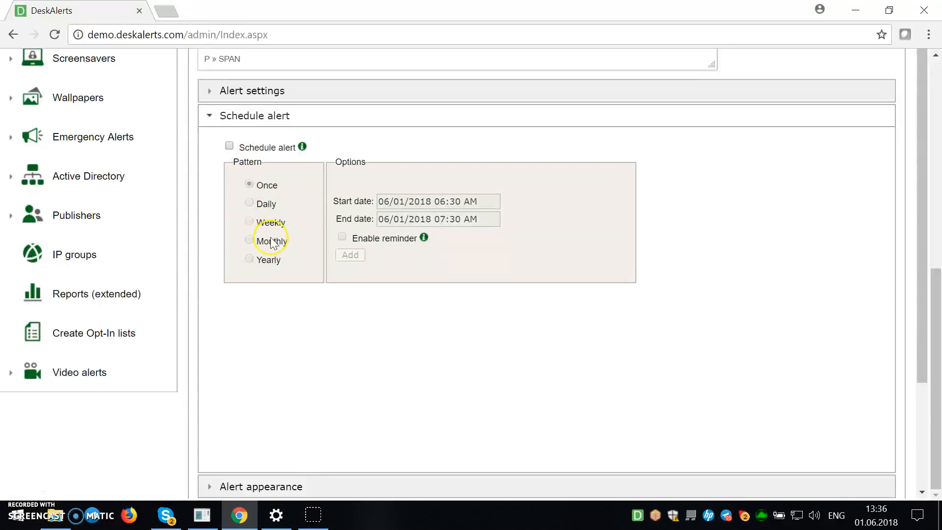
scroll(273, 242, "up", 1)
left_click(231, 192)
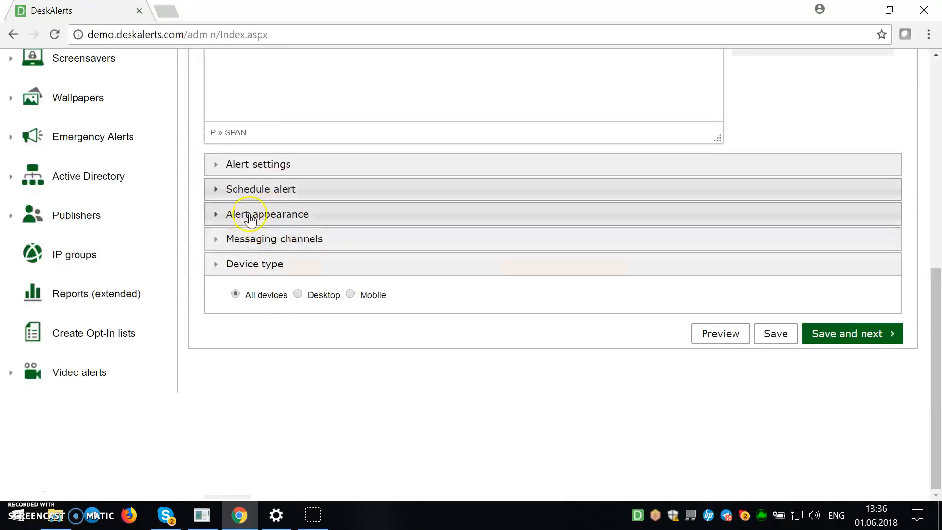
Position the pop-up at the top-right, then at the bottom-right corner of the screen.
left_click(258, 215)
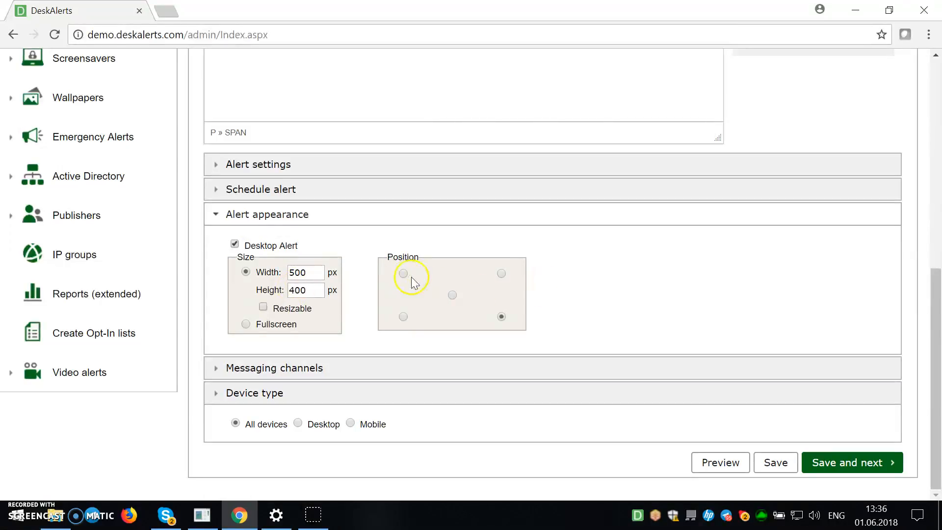
left_click(502, 274)
left_click_drag(256, 272, 302, 289)
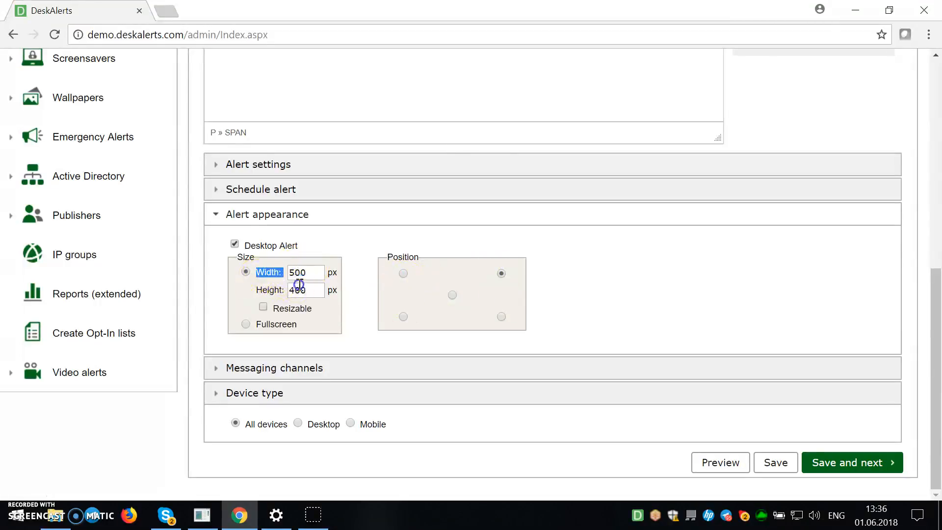
left_click(294, 283)
left_click(501, 317)
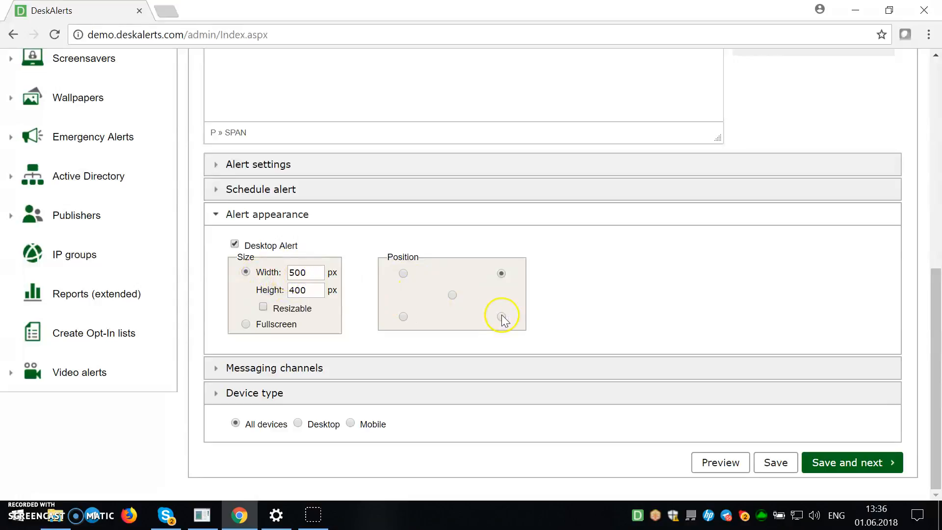
left_click_drag(257, 272, 283, 272)
left_click(266, 289)
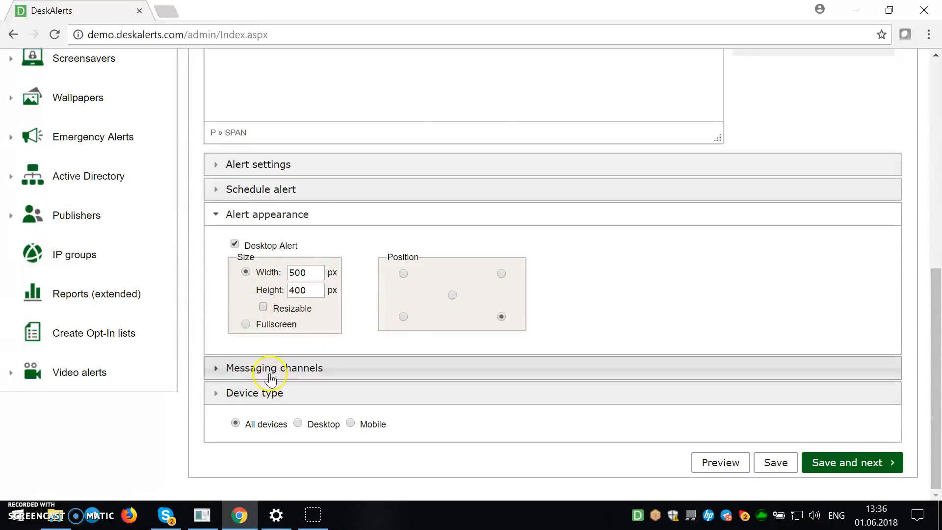
Review the messaging channels, keeping Email and SMS alerts unticked.
left_click(266, 368)
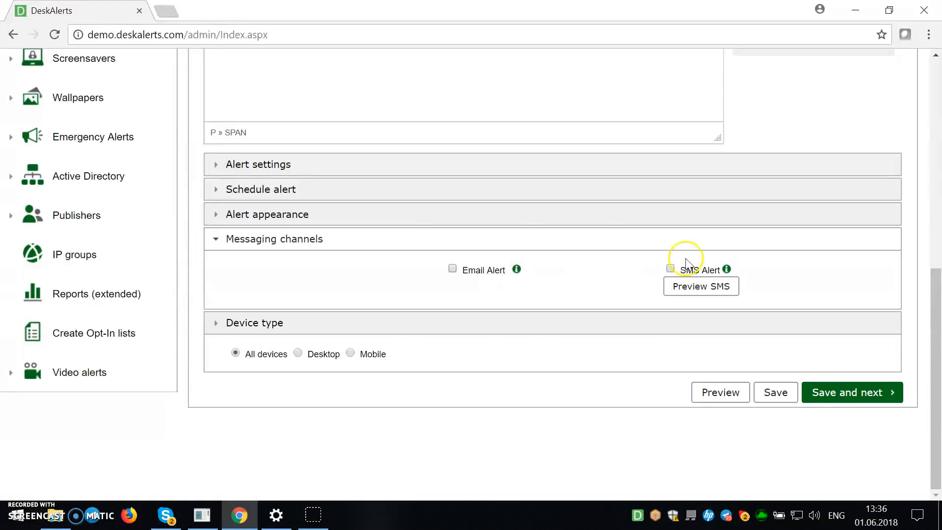
left_click_drag(737, 269, 696, 272)
left_click(738, 272)
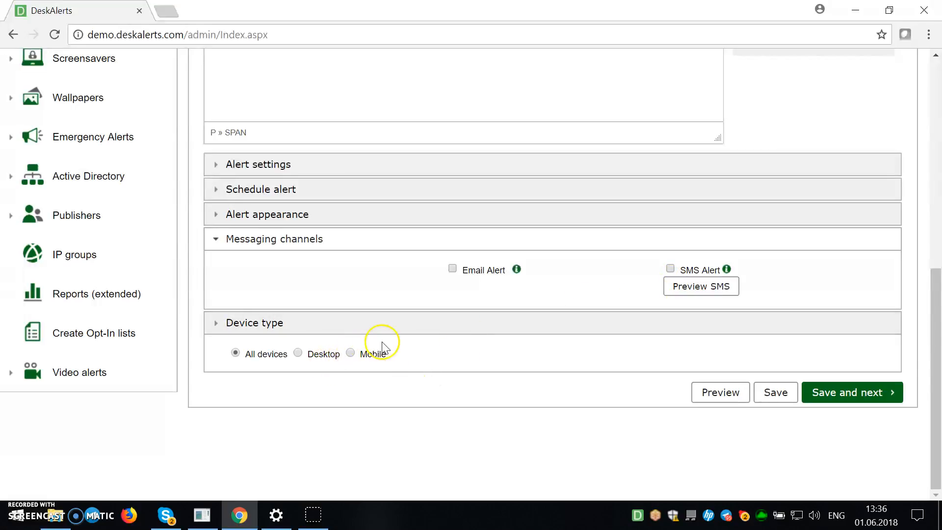
Cycle the Device type through Mobile, Desktop and All devices, ending on Desktop.
left_click(350, 355)
left_click(297, 354)
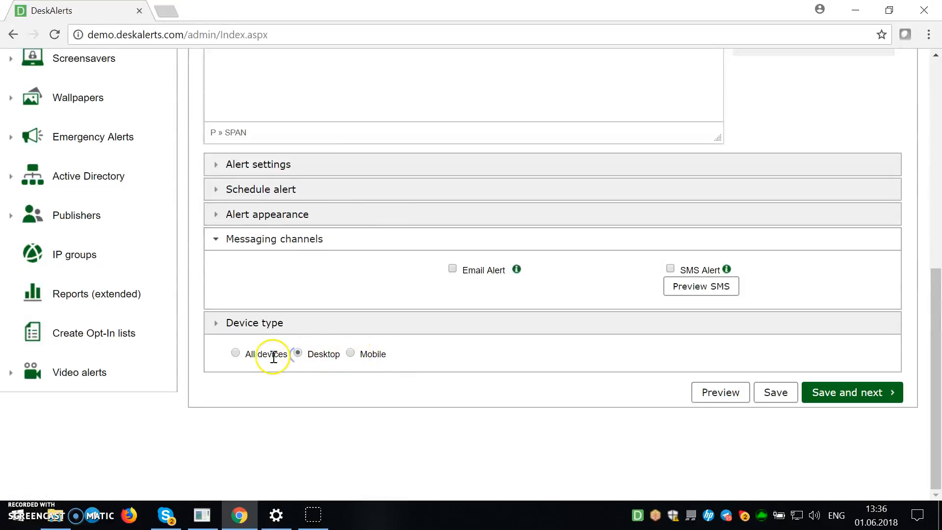
left_click(235, 354)
left_click(298, 353)
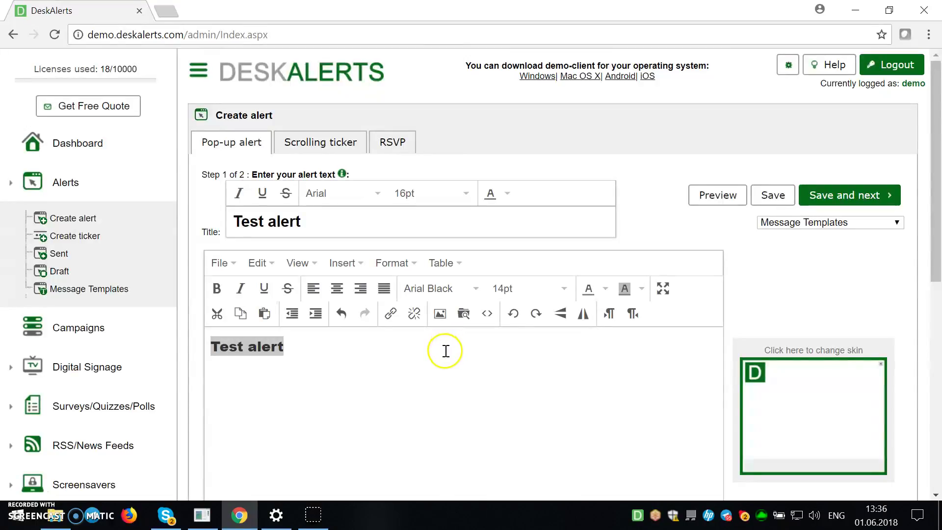
scroll(449, 341, "down", 5)
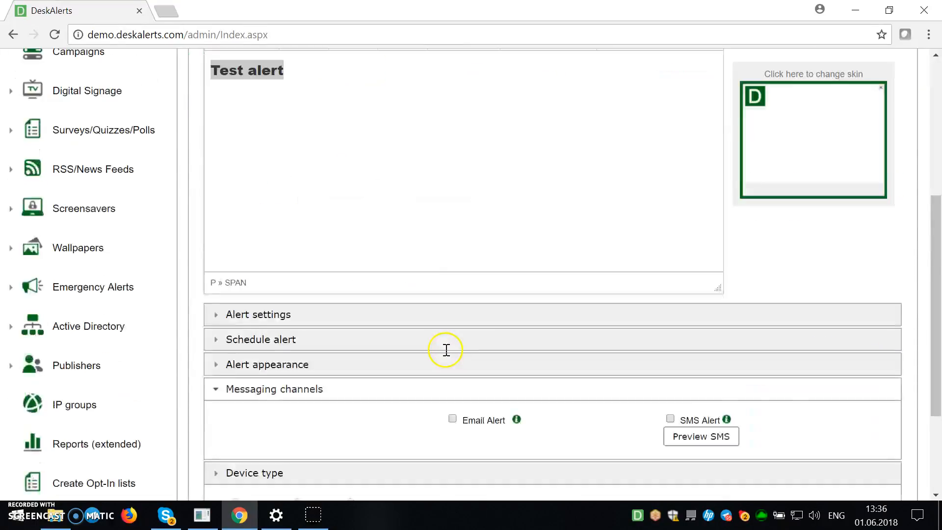
scroll(448, 342, "down", 3)
scroll(449, 343, "up", 7)
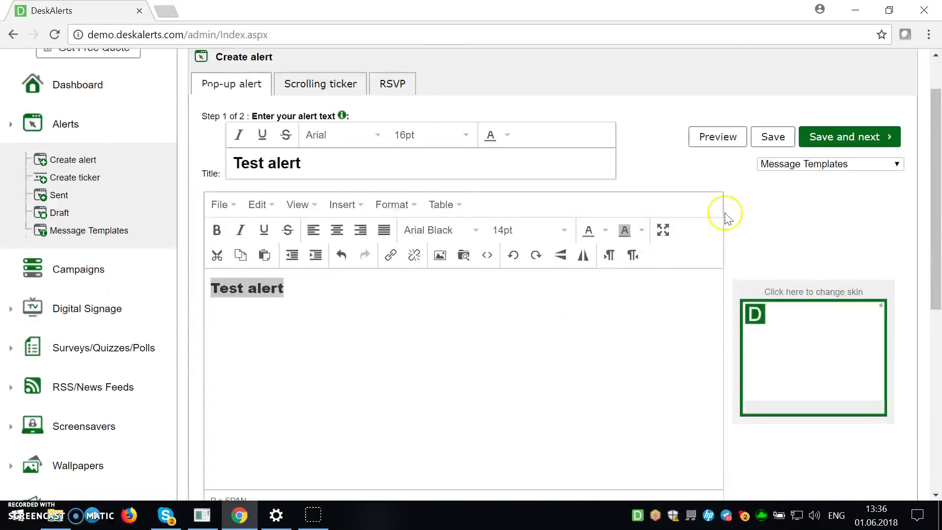
Save the alert with Save and next and open the recipient type list on step 2.
left_click(831, 137)
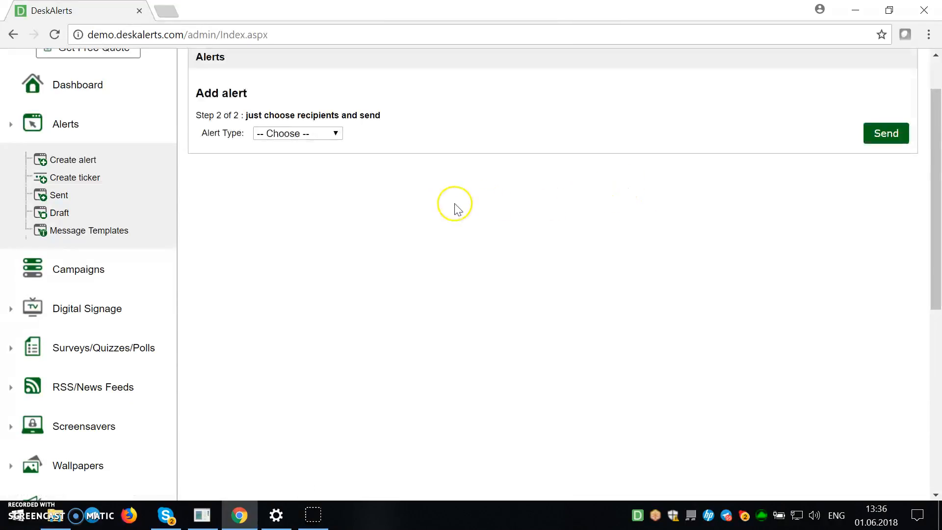
left_click(324, 192)
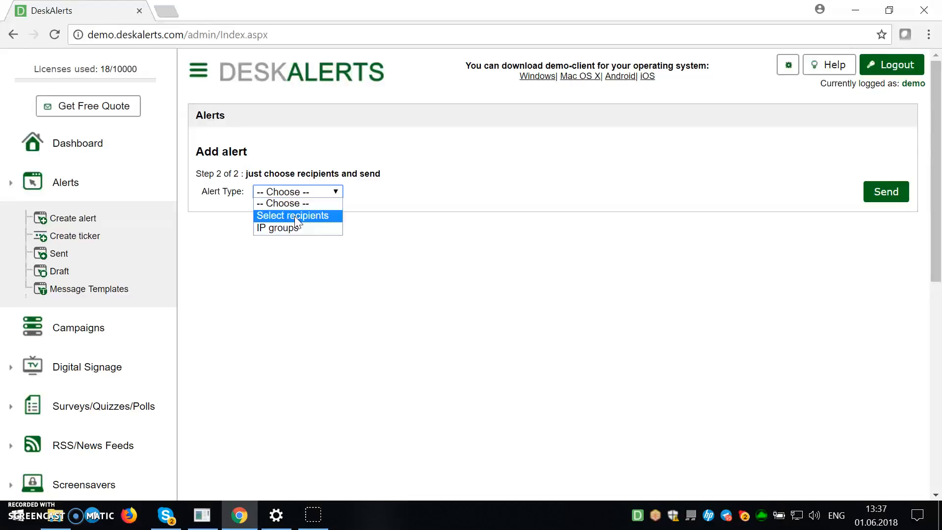
Choose Select recipients, search for and tick user LeonidTest, and send the Test alert.
left_click(295, 216)
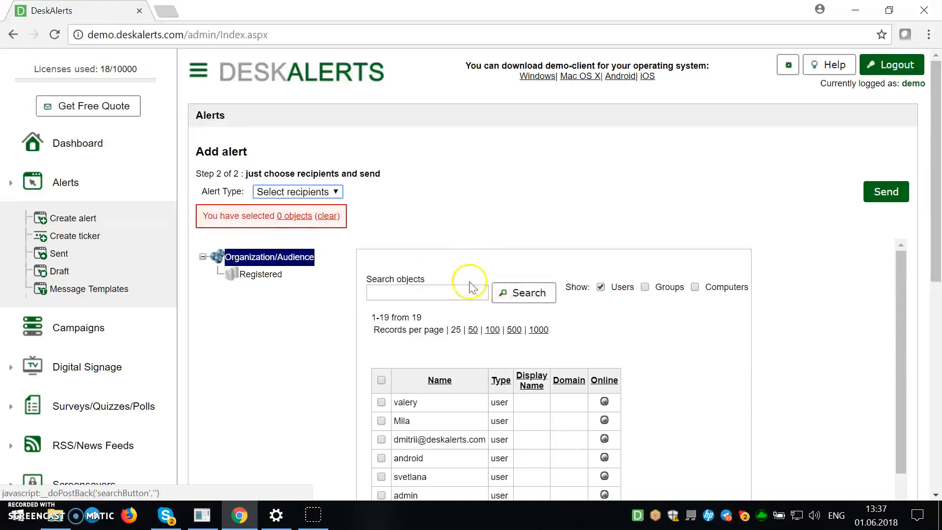
scroll(456, 316, "down", 3)
scroll(472, 323, "down", 1)
scroll(460, 316, "up", 4)
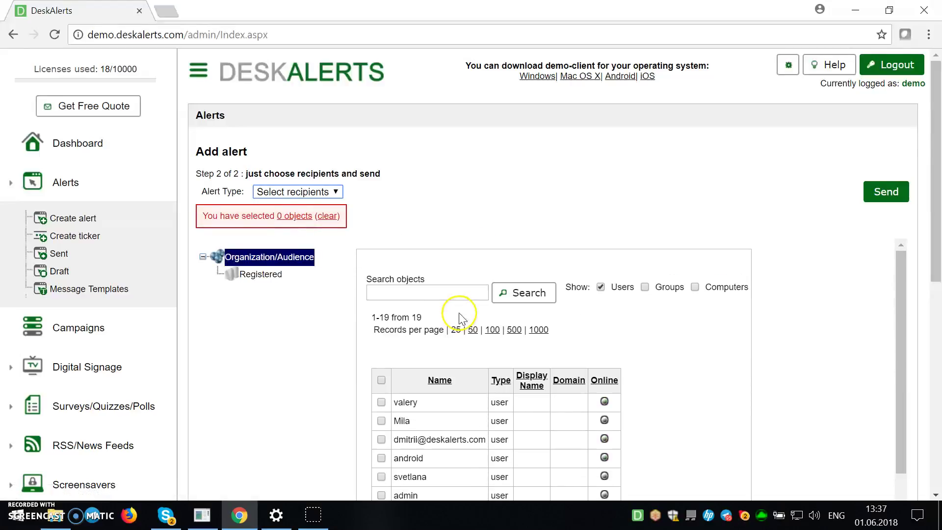
left_click(438, 291)
type("leonid")
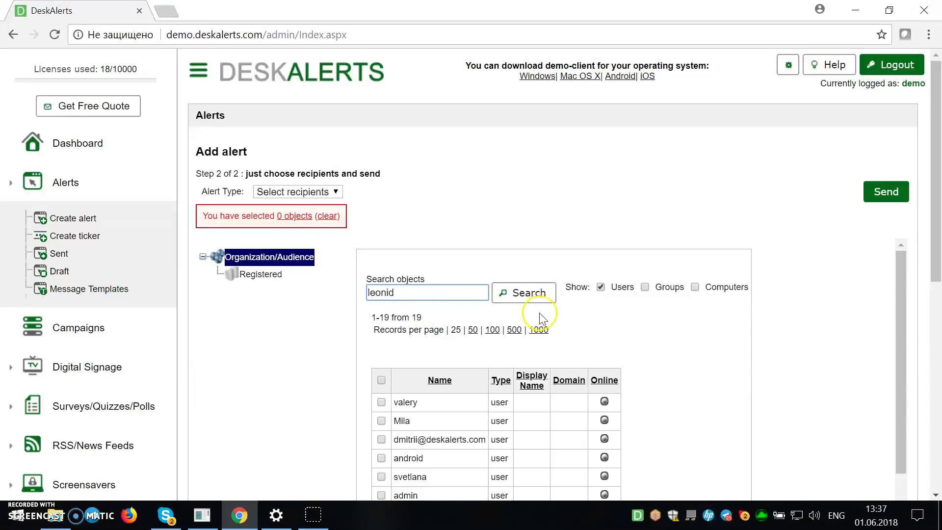
left_click(522, 292)
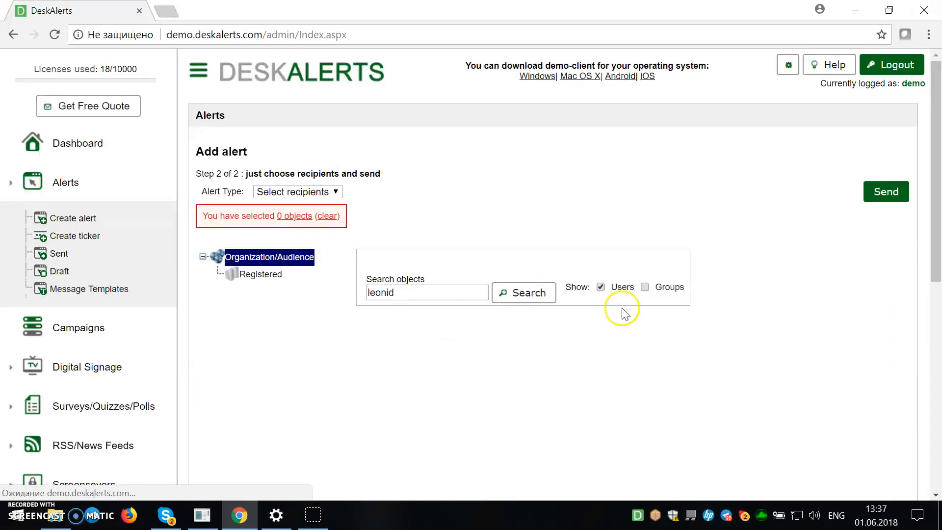
scroll(549, 278, "down", 2)
left_click(381, 254)
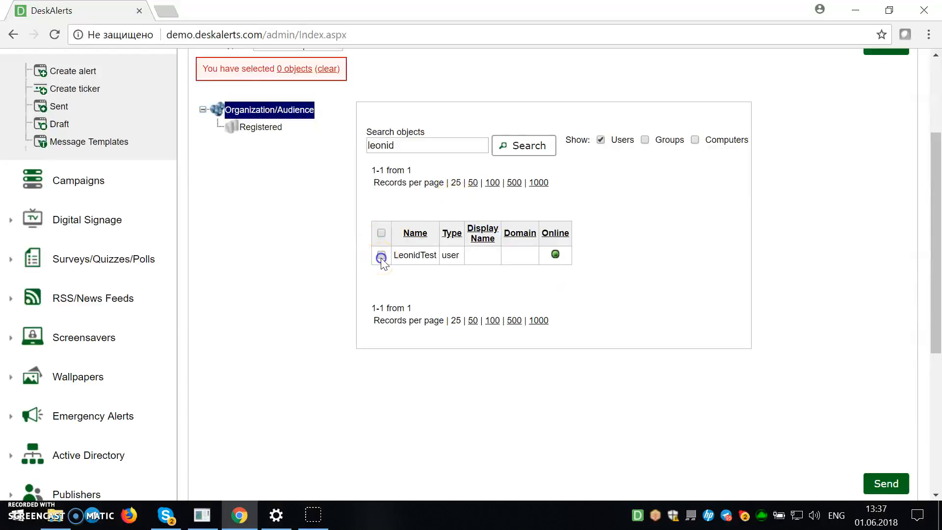
scroll(559, 266, "up", 2)
scroll(668, 246, "up", 2)
left_click(885, 192)
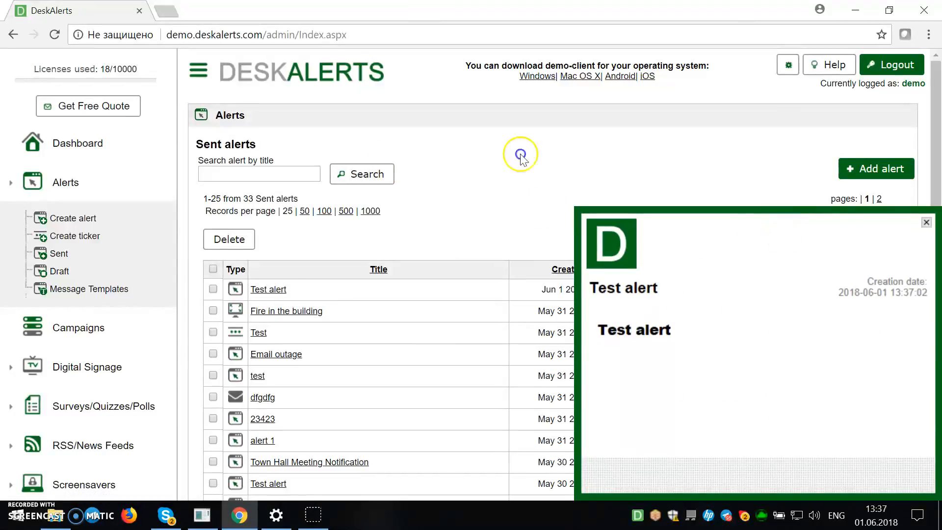
Reposition the received 'Test alert' pop-up, inspect its body text, and dismiss it with its X.
left_click_drag(522, 207, 482, 164)
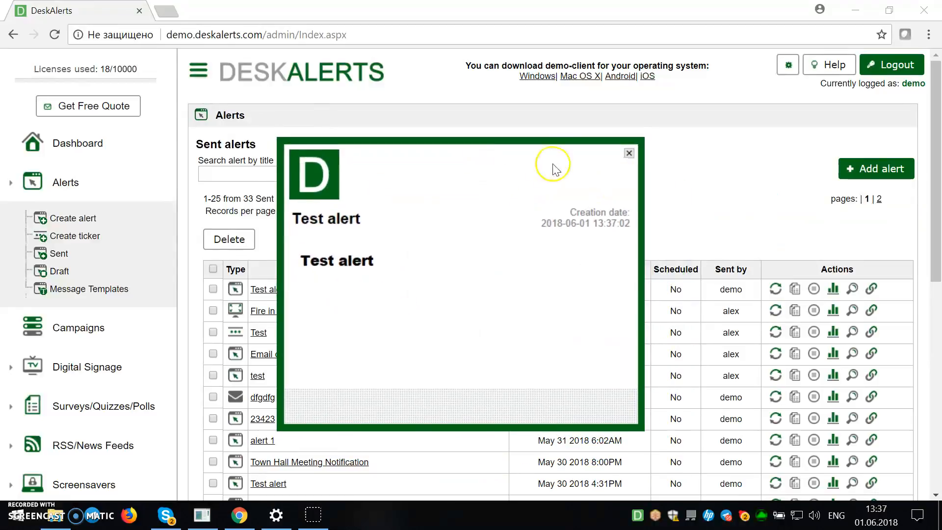
left_click_drag(378, 262, 316, 265)
left_click(221, 177)
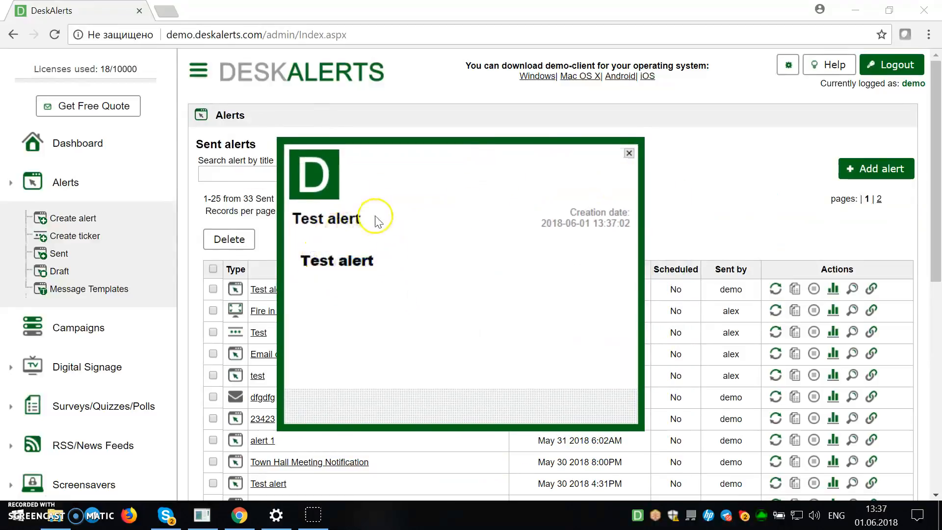
left_click_drag(376, 218, 358, 234)
double_click(361, 269)
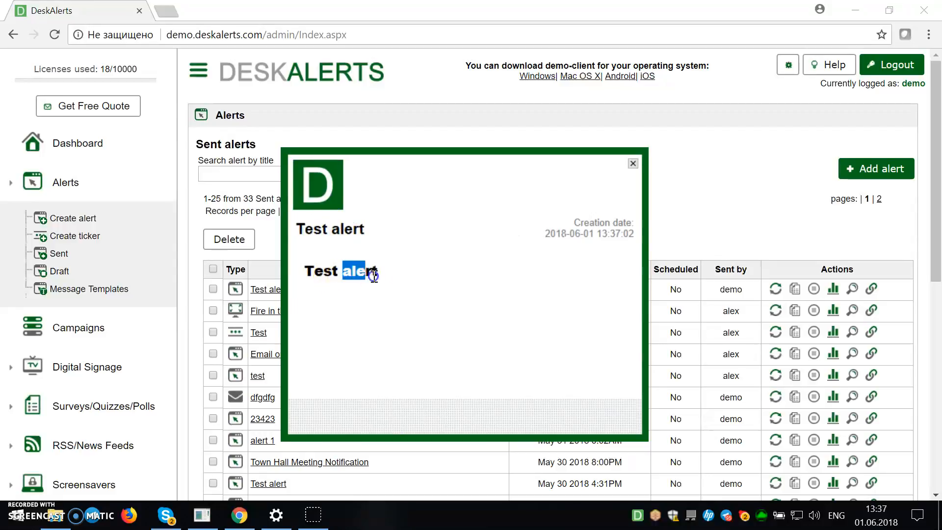
left_click(442, 331)
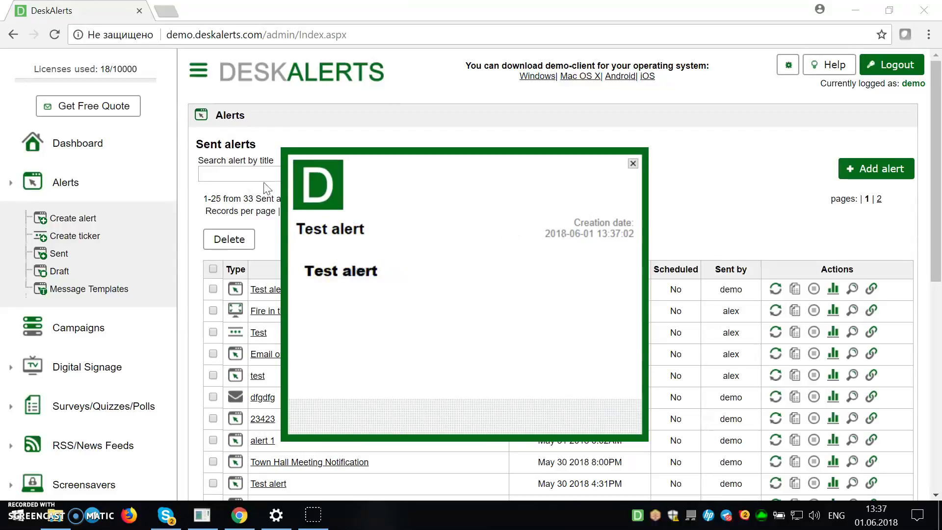
left_click(630, 164)
Bring up the client's alert History from the tray icon menu and centre its window.
right_click(637, 515)
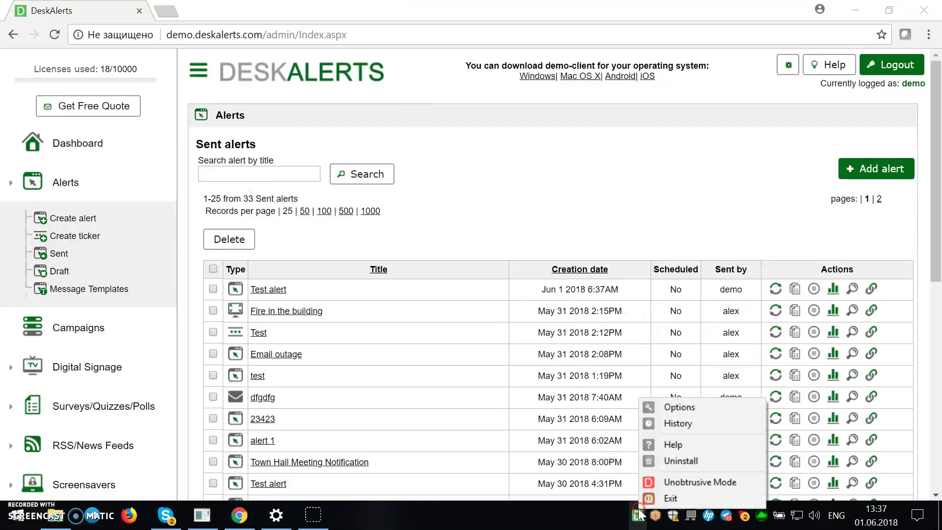
left_click(688, 419)
left_click_drag(744, 194, 457, 153)
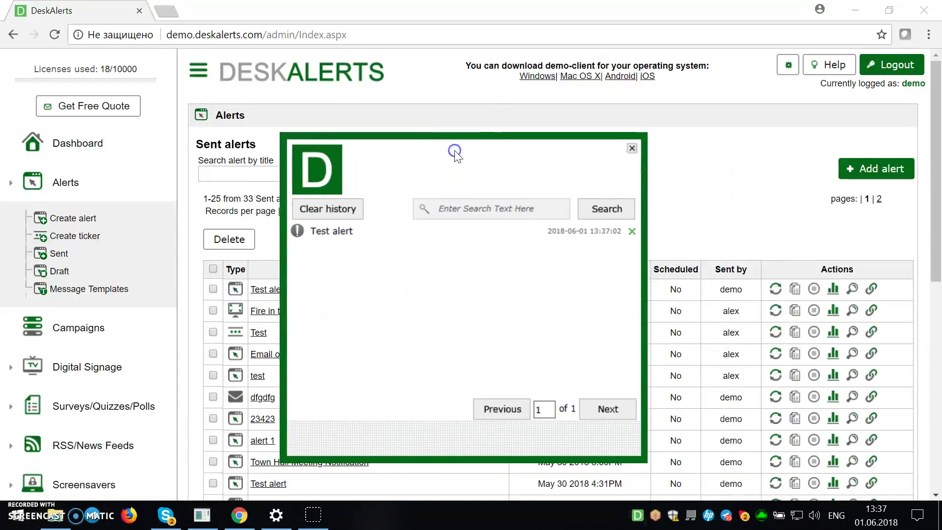
View the 'Test alert' entry in History, then close the detail view and the History window.
left_click(385, 232)
left_click(911, 208)
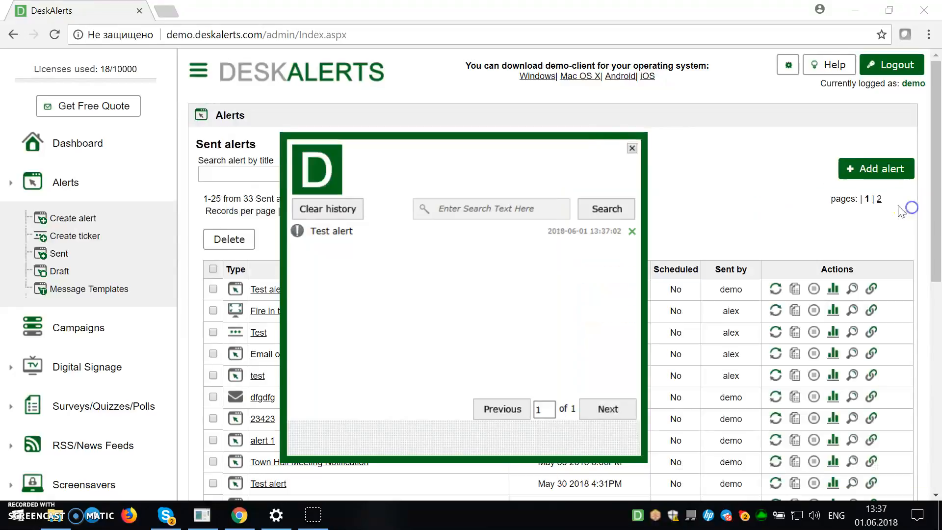
left_click(631, 148)
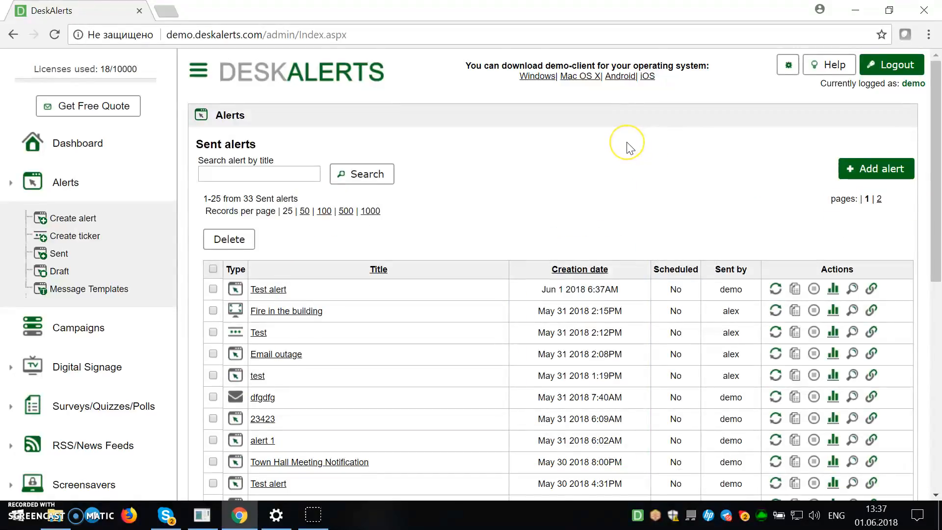